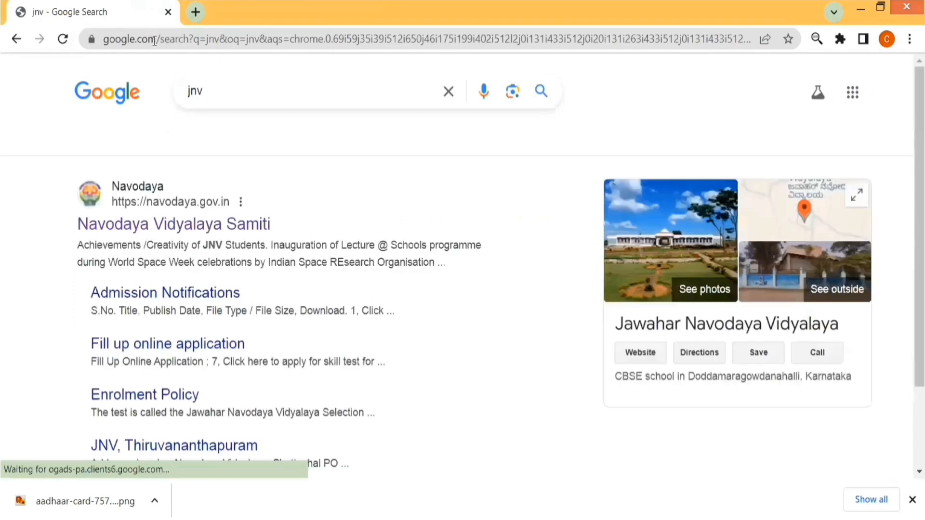
Step: Go from the Navodaya Vidyalaya Samiti result to the Class VI JNVST 2025 online application page
click(154, 227)
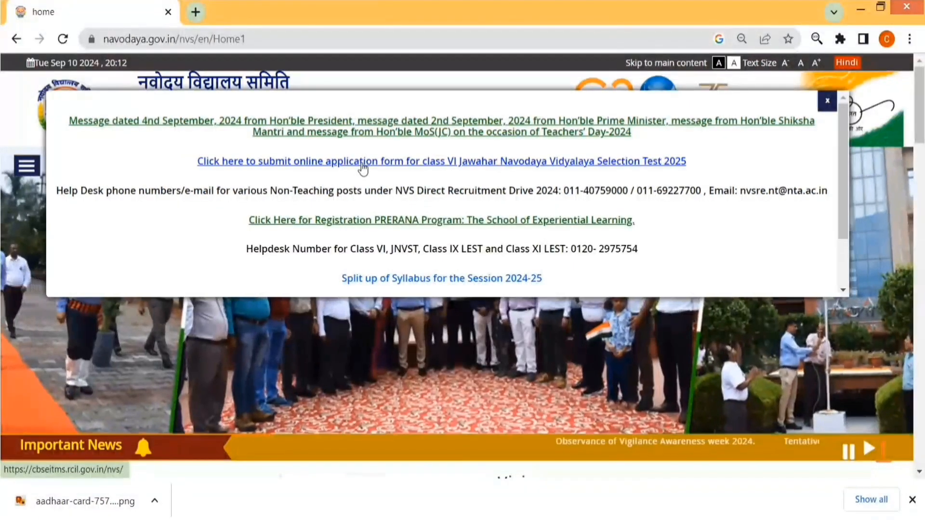
click(363, 166)
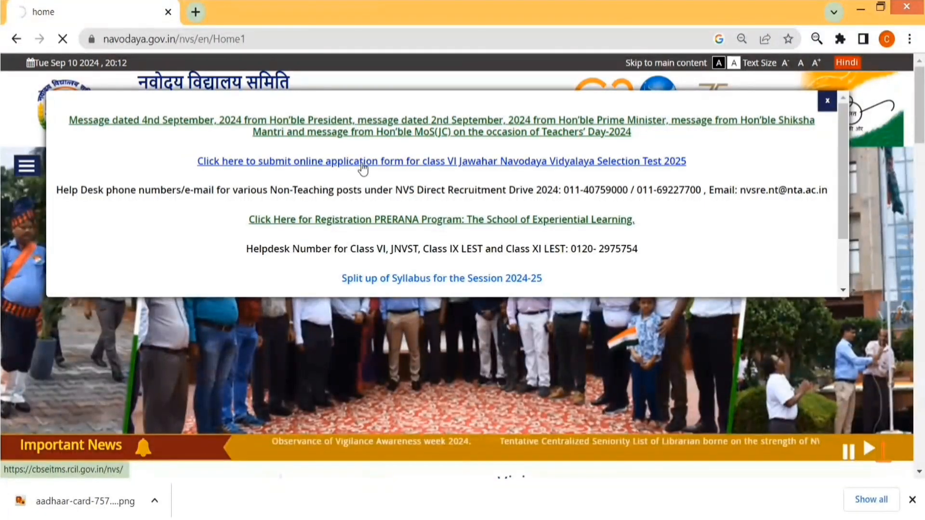
click(363, 166)
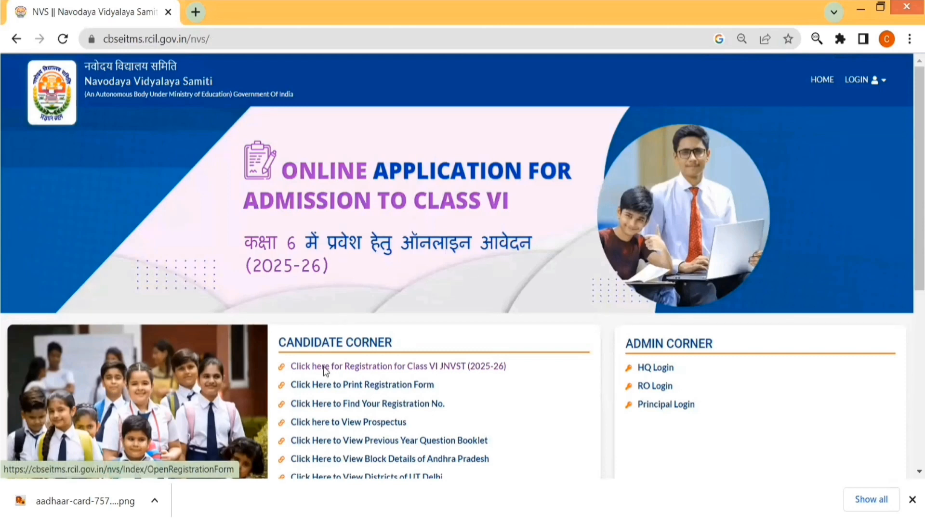
Step: Open the Class VI JNVST (2025-26) registration link under Candidate Corner
click(323, 366)
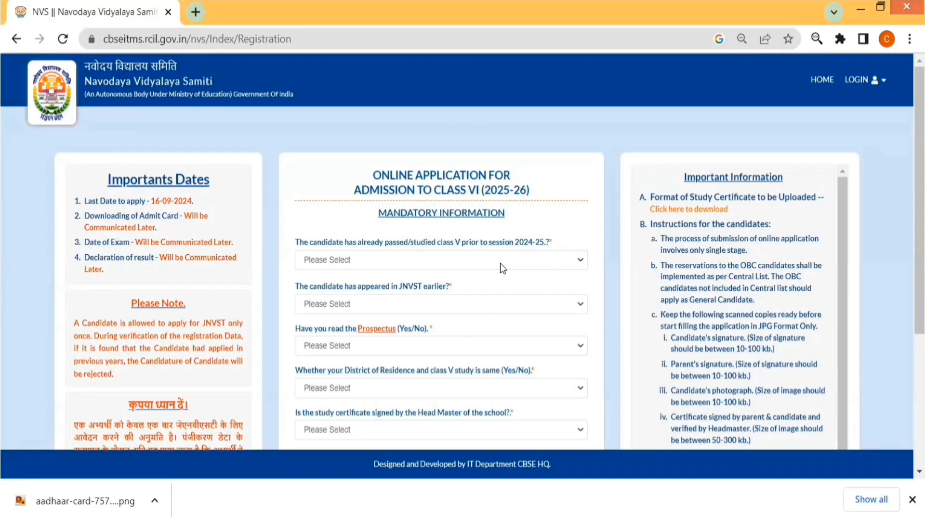
Step: Answer No to having already passed class V and to appearing in JNVST earlier
click(488, 267)
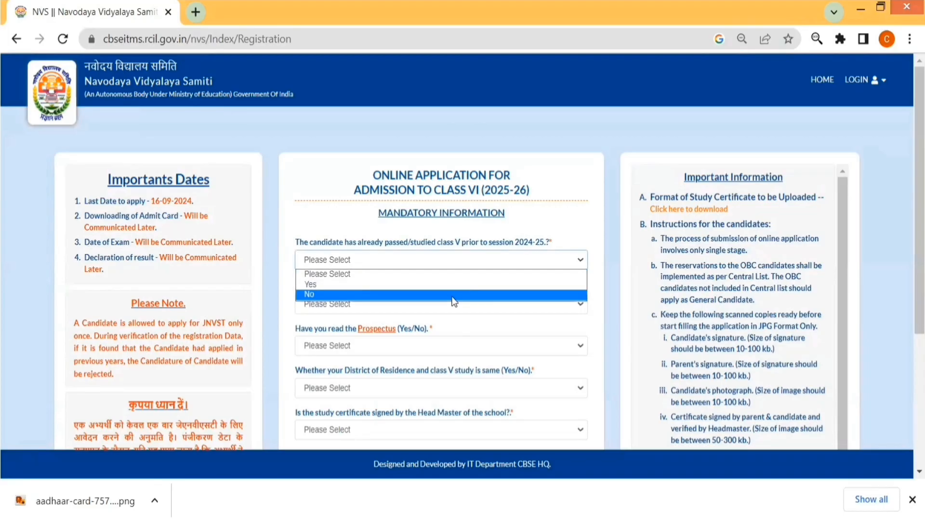
click(453, 294)
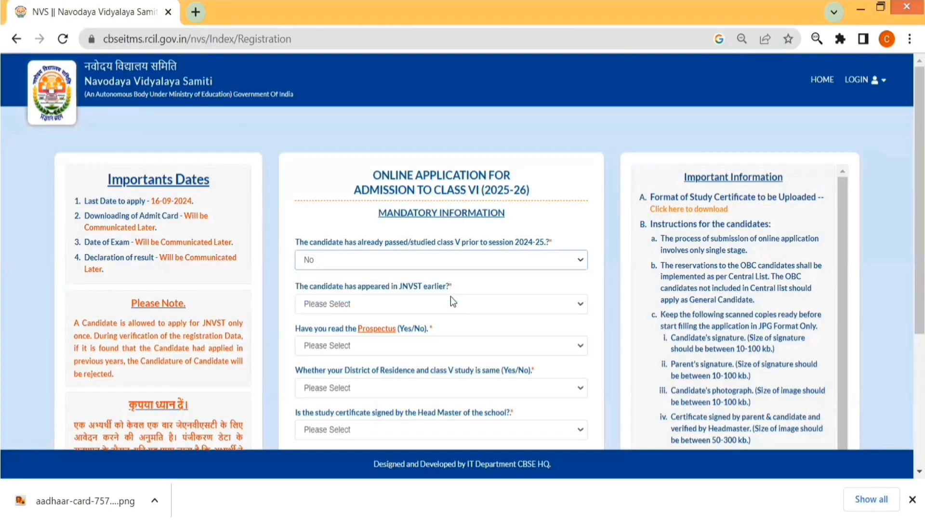
click(452, 301)
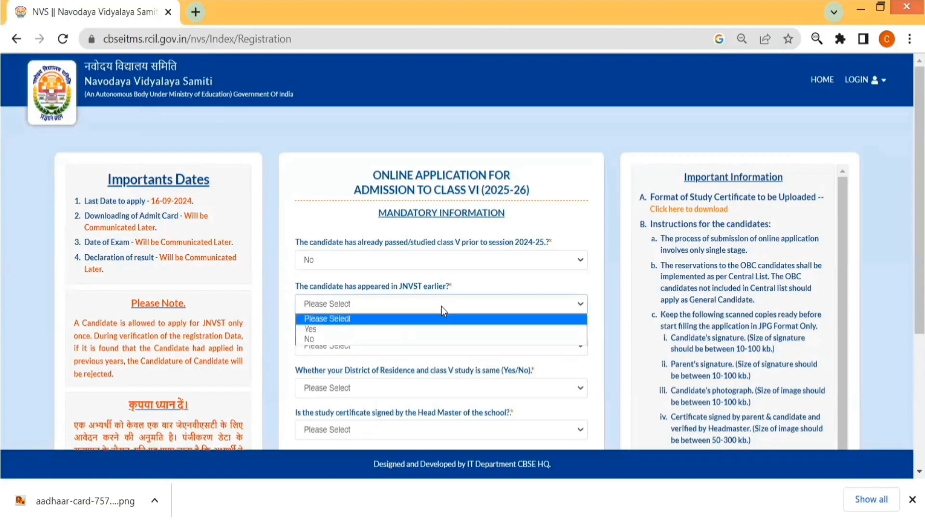
click(405, 340)
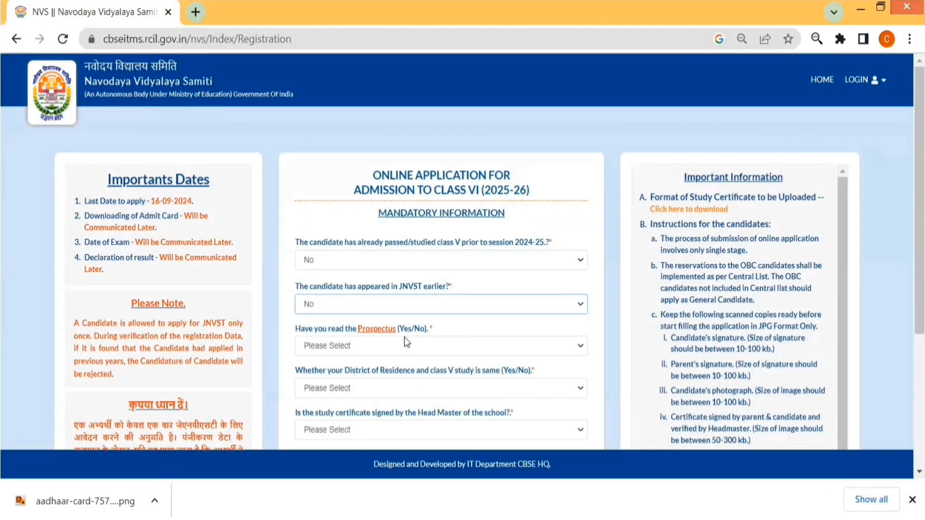
scroll(452, 330, down, 2)
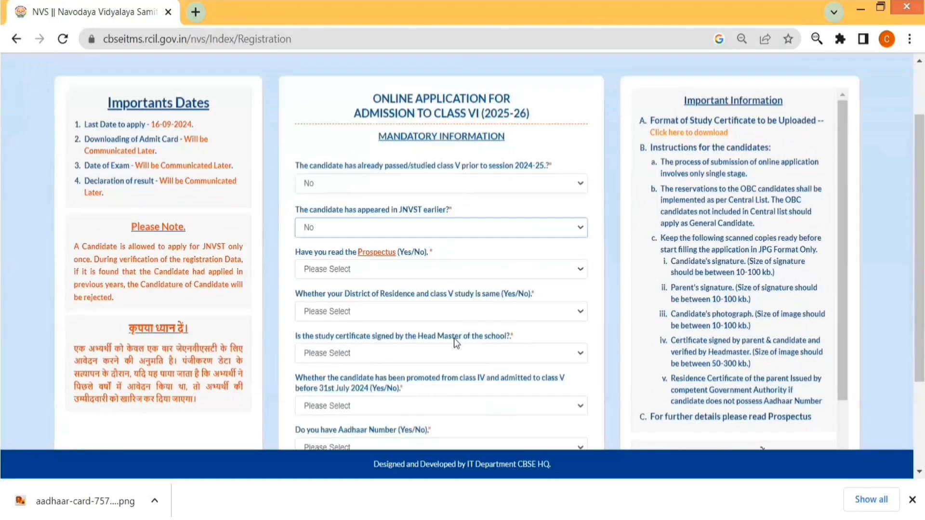
Step: Answer Yes to the Prospectus, district, Head Master certificate and class IV promotion questions
click(380, 270)
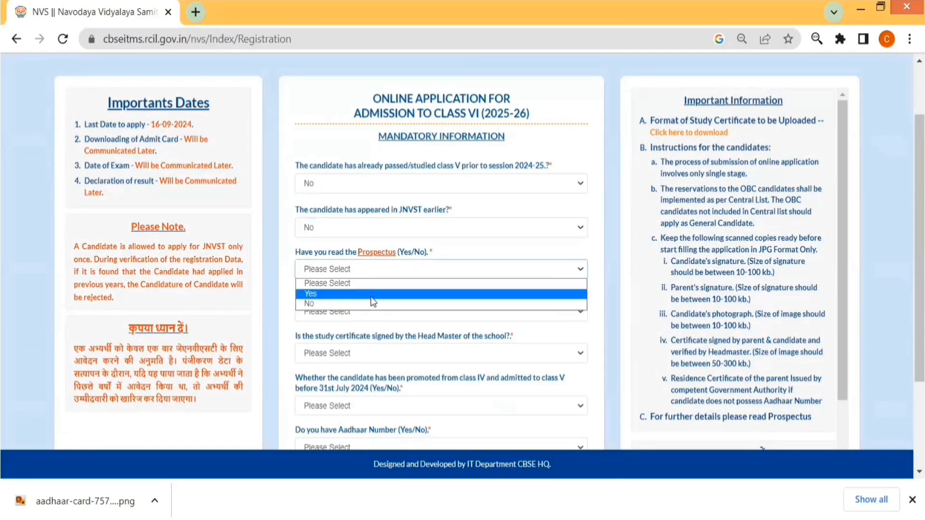
click(372, 294)
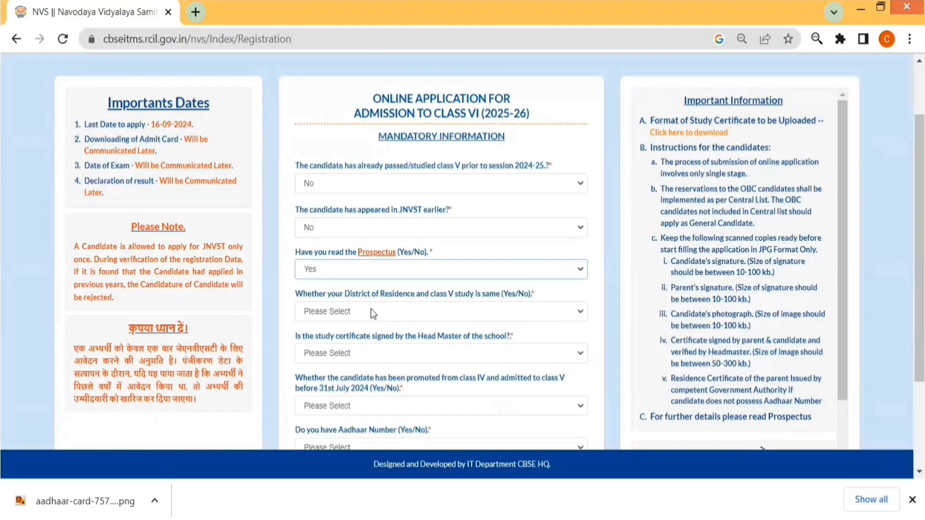
click(373, 312)
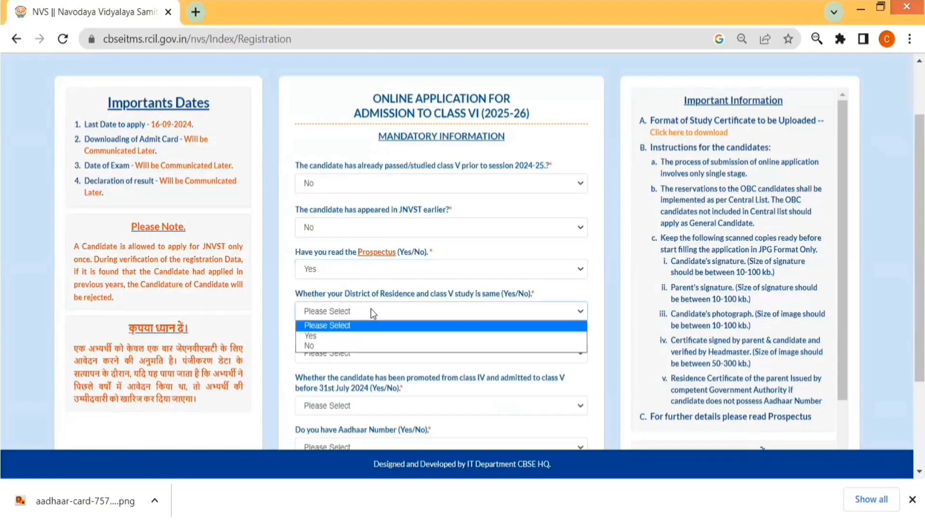
click(357, 336)
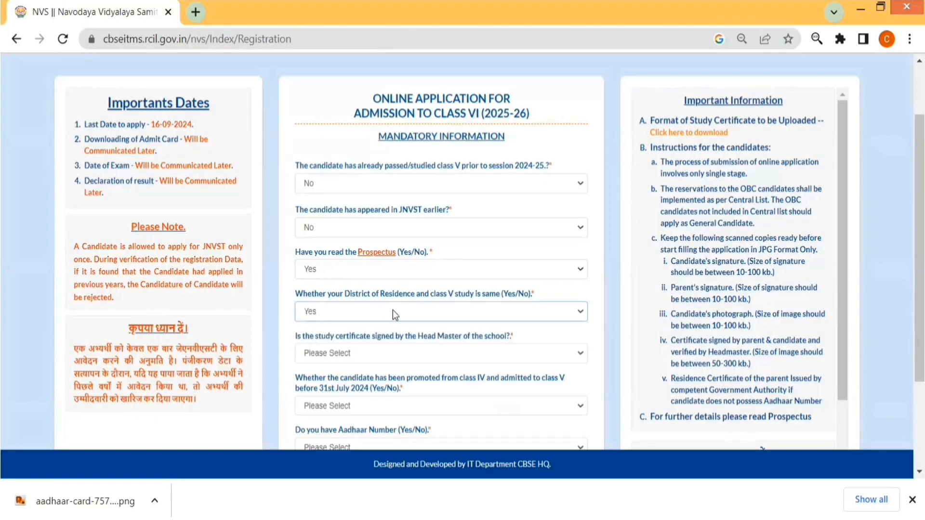
click(387, 354)
click(365, 380)
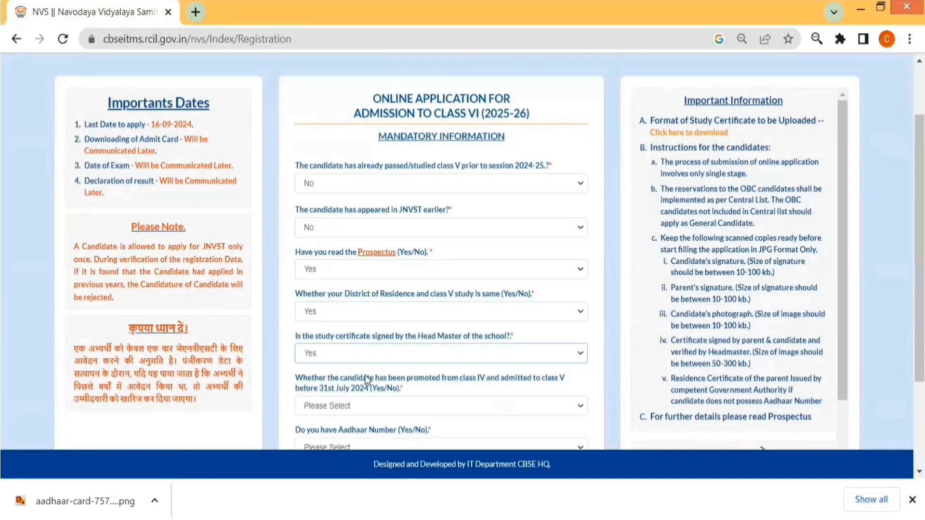
click(367, 407)
click(355, 431)
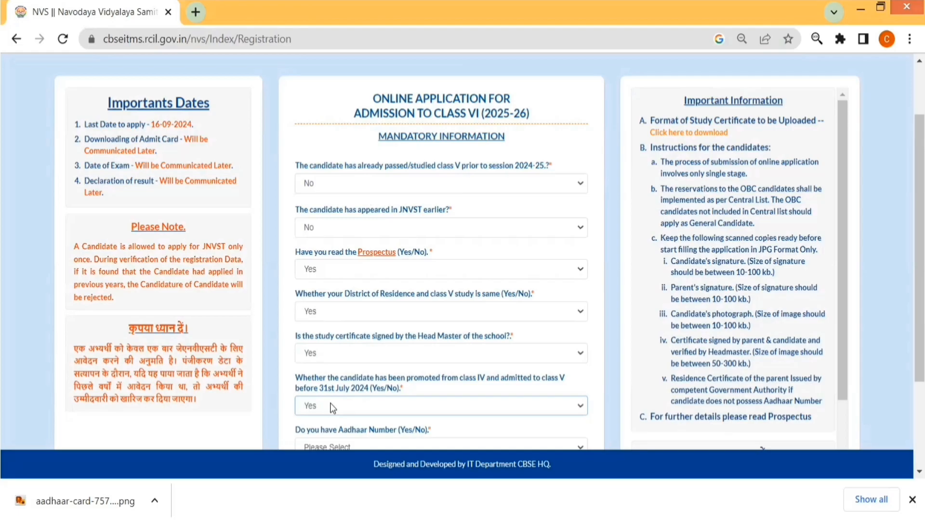
scroll(605, 367, down, 3)
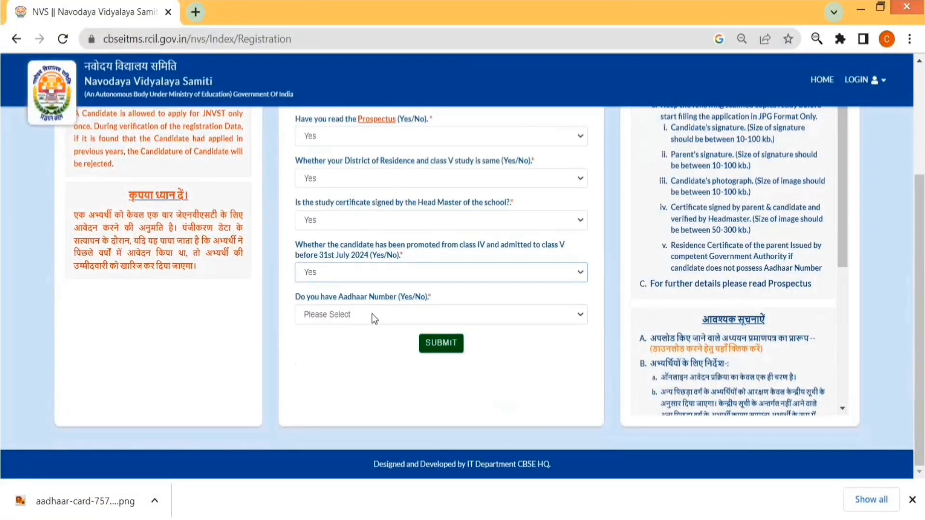
Step: Set the Aadhaar Number answer to No and accept the provisional registration notice
click(371, 314)
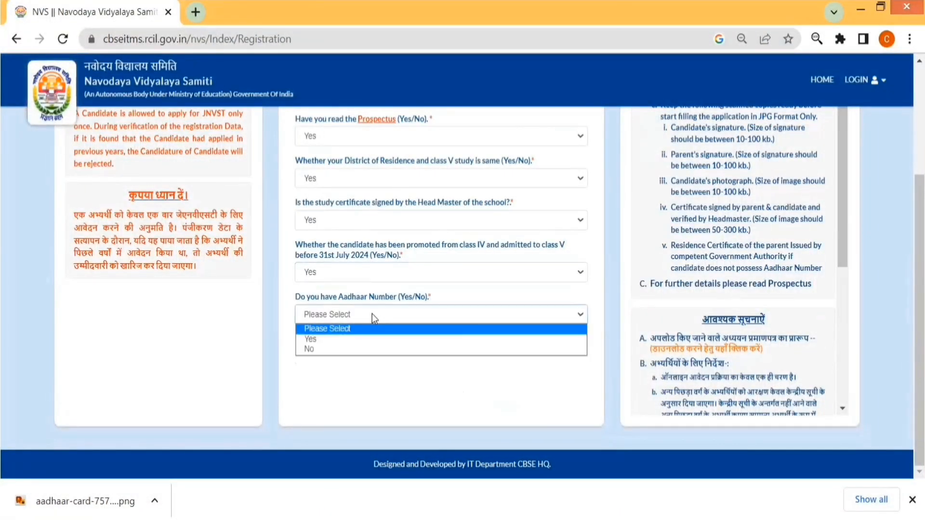
click(341, 341)
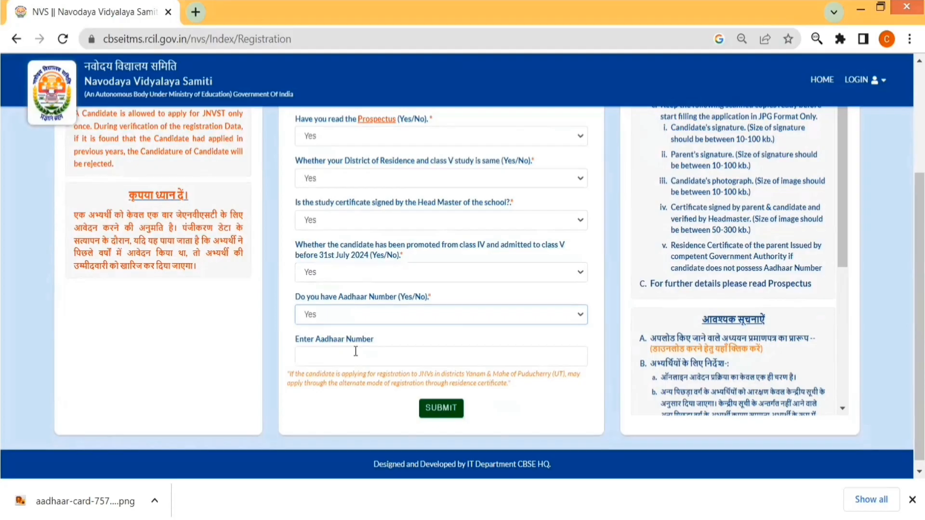
click(394, 319)
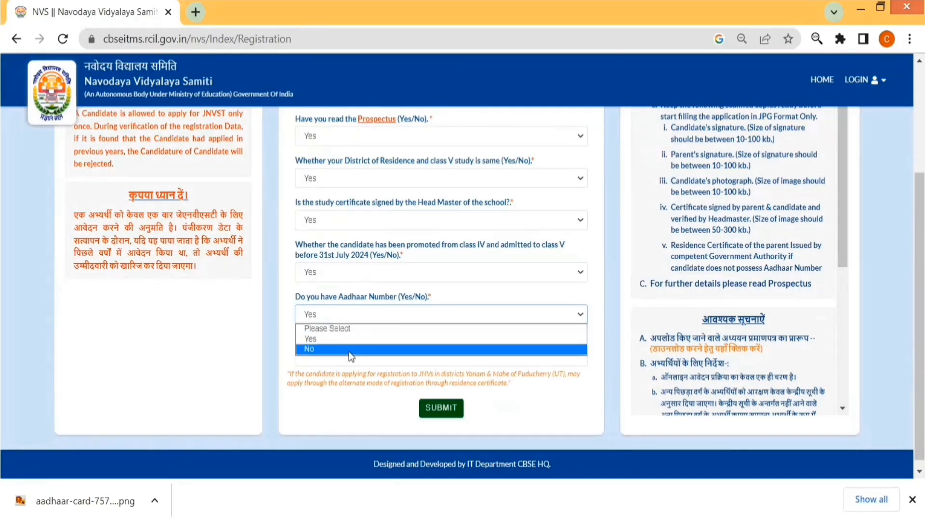
click(349, 350)
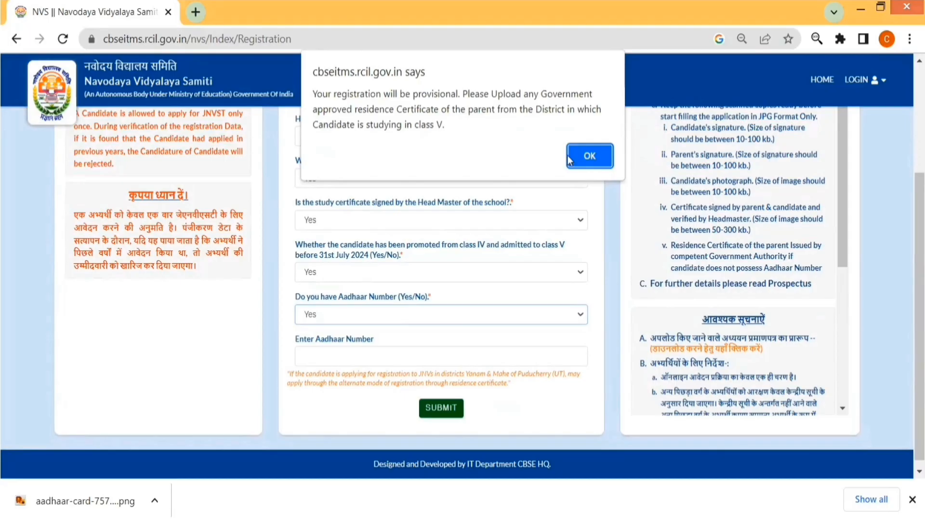
click(594, 154)
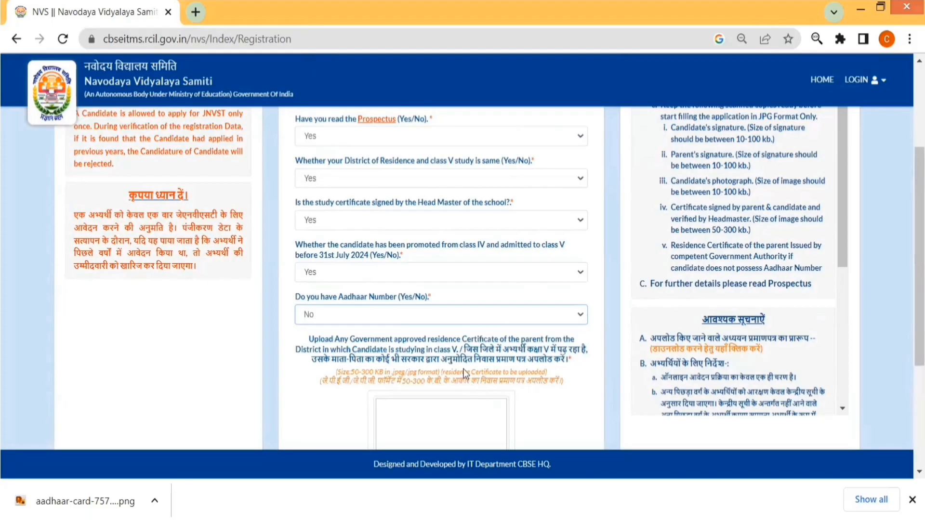
scroll(458, 380, down, 4)
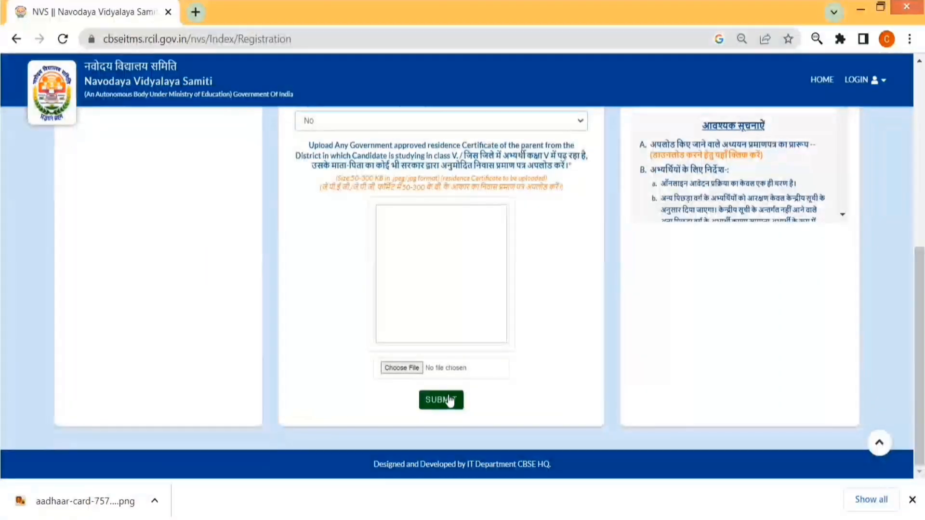
Step: Upload Addhar_Sample.jpg as the residence certificate and submit the mandatory answers
click(395, 359)
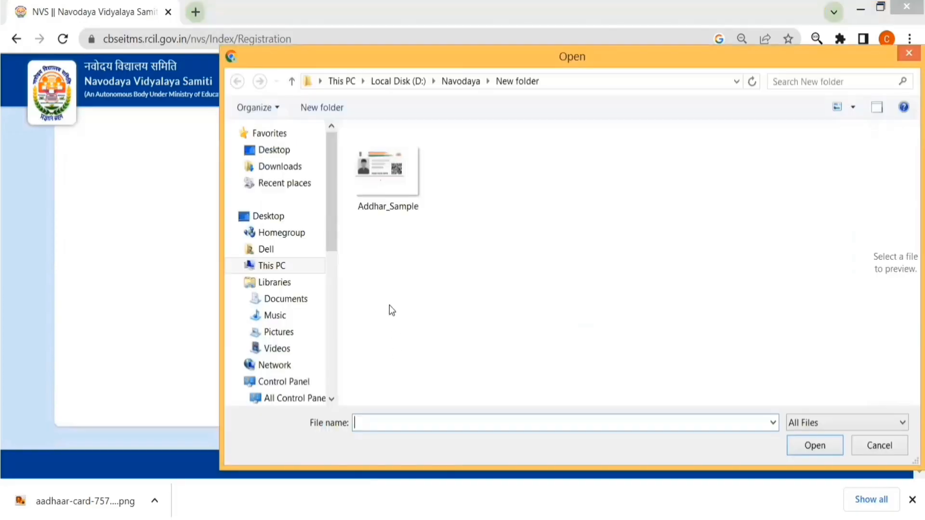
click(386, 184)
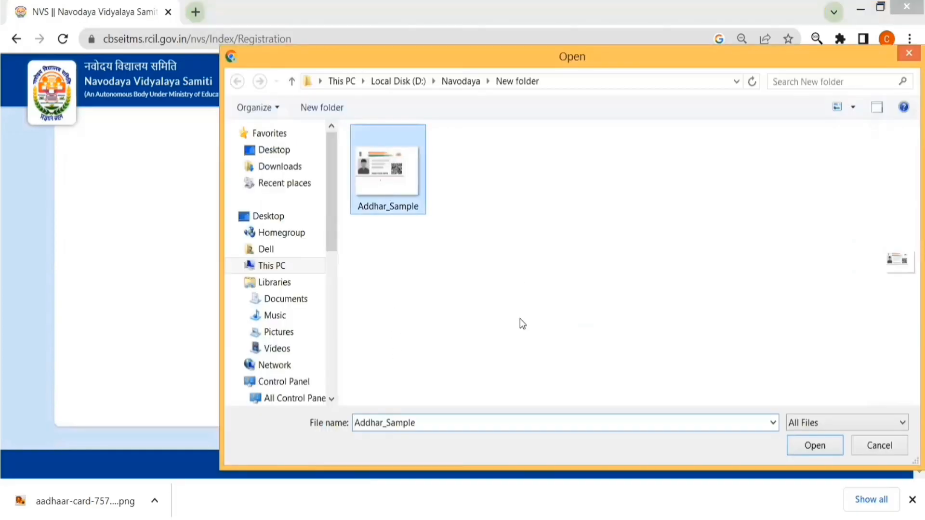
key(Return)
click(442, 400)
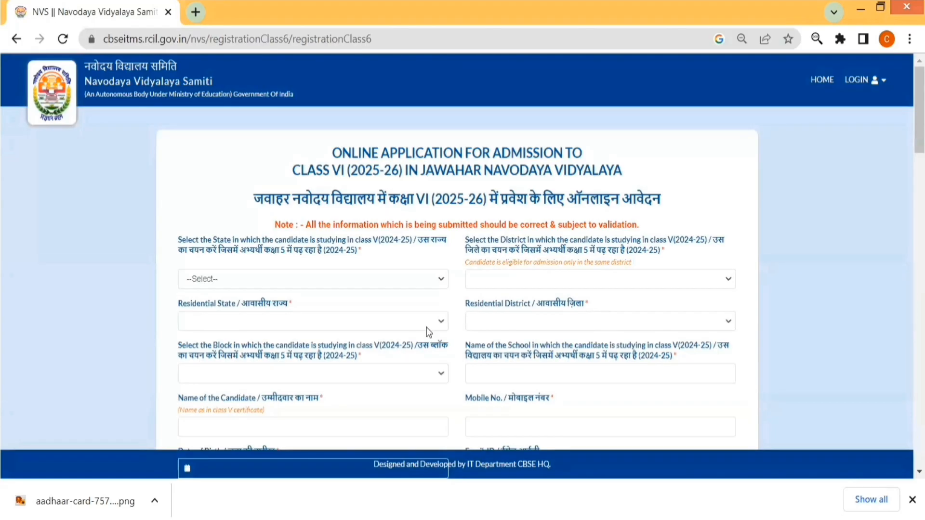
Step: Choose KARNATAKA as the school state and MYSURU as the district
click(409, 283)
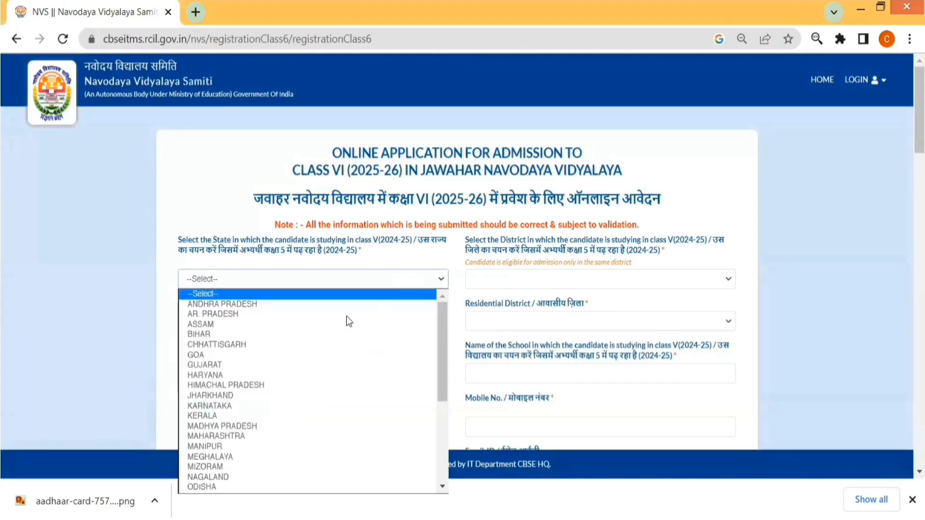
click(260, 406)
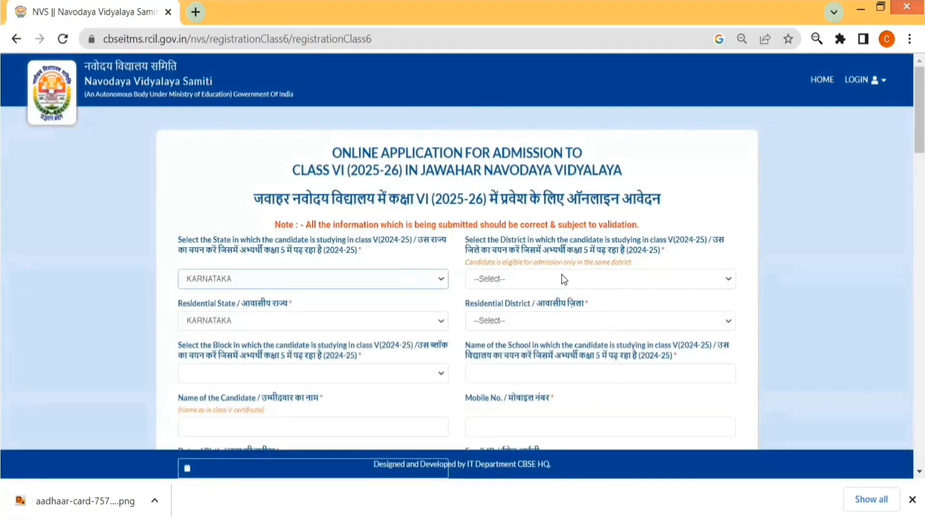
click(564, 279)
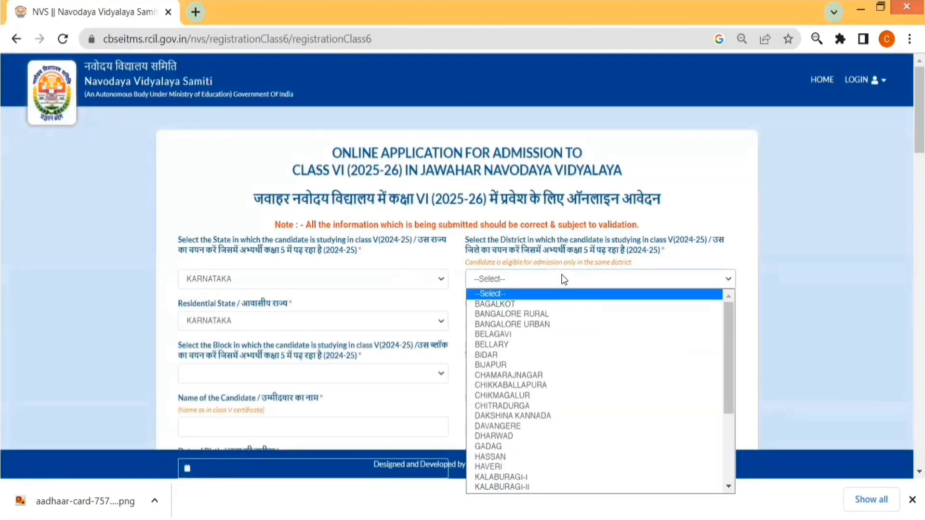
key(m)
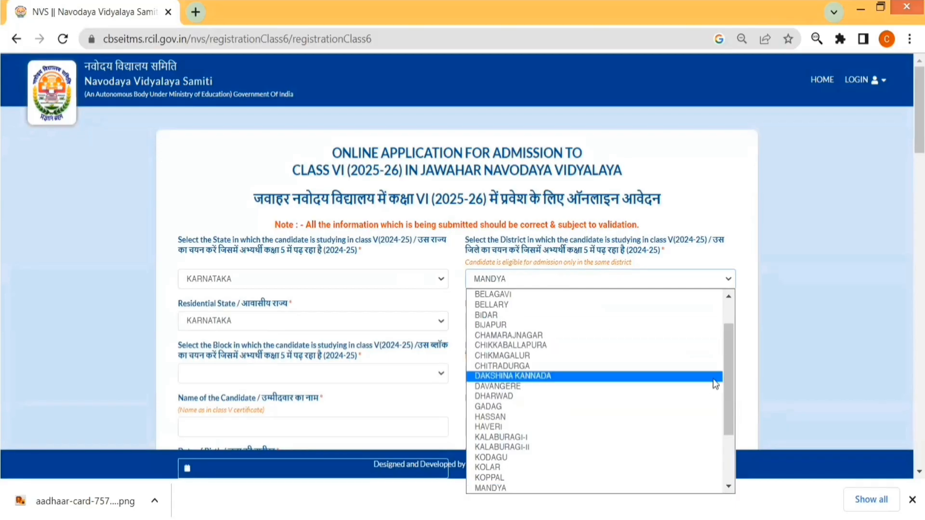
drag(731, 374, 731, 388)
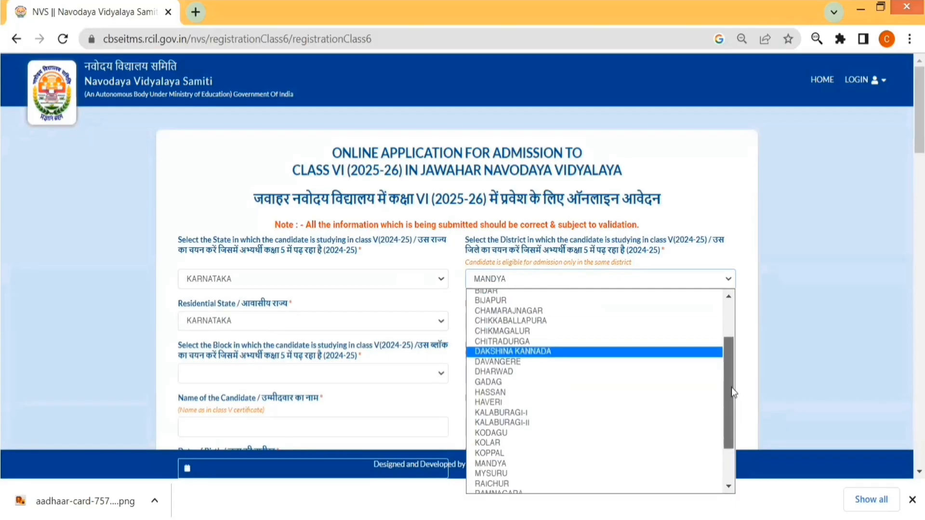
click(531, 475)
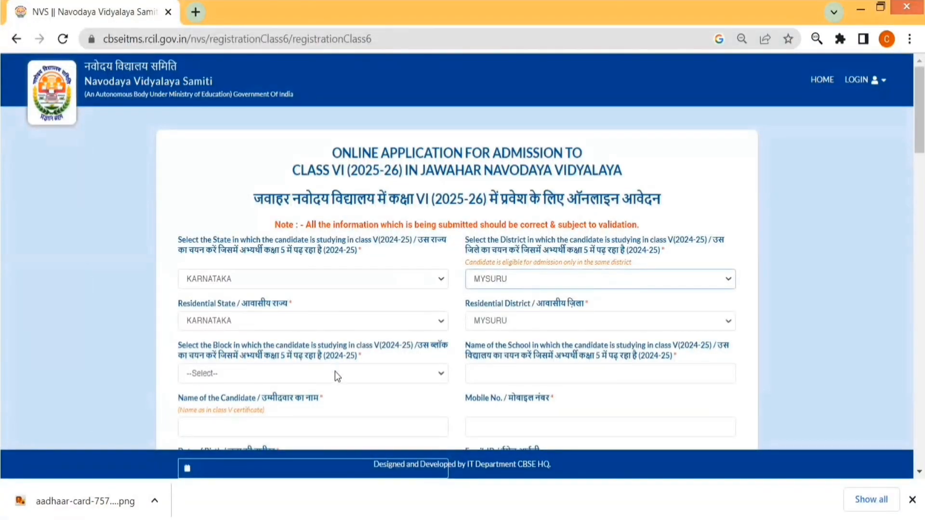
click(430, 375)
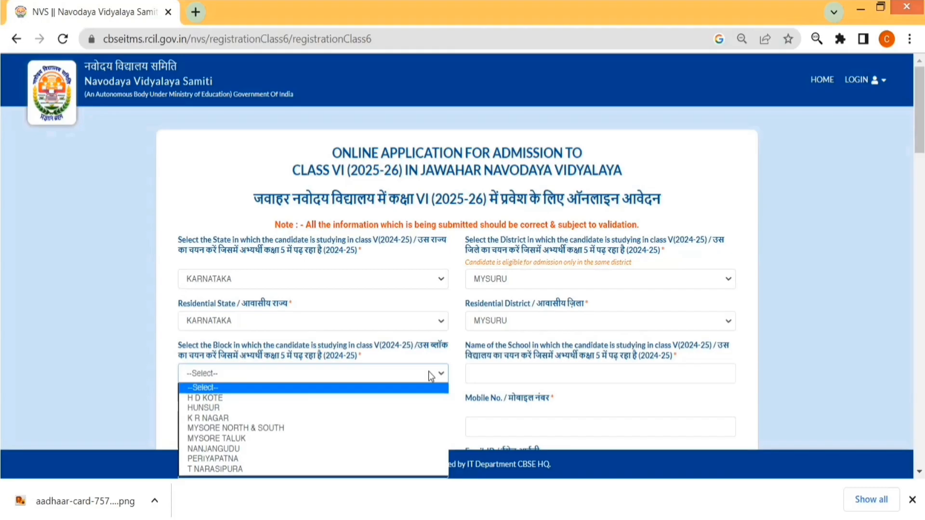
Step: Select block MYSORE NORTH & SOUTH, enter school ABC School, the candidate's name and mobile number
click(310, 429)
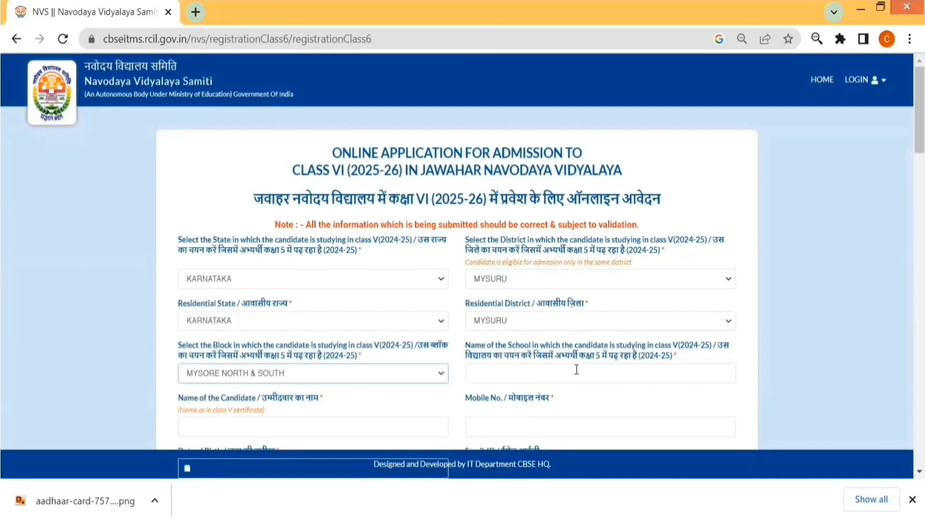
click(576, 370)
text(A)
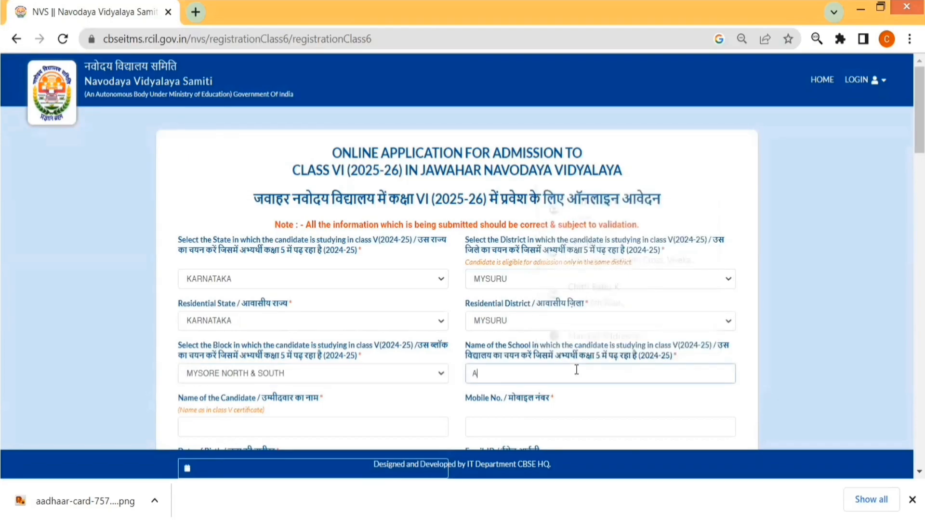
text(BC)
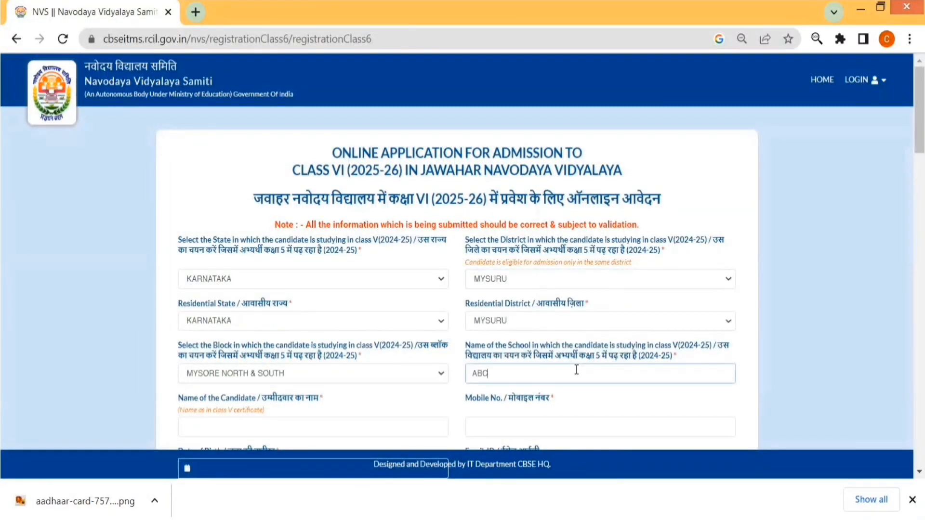
text( Schooh)
key(BackSpace)
text(l)
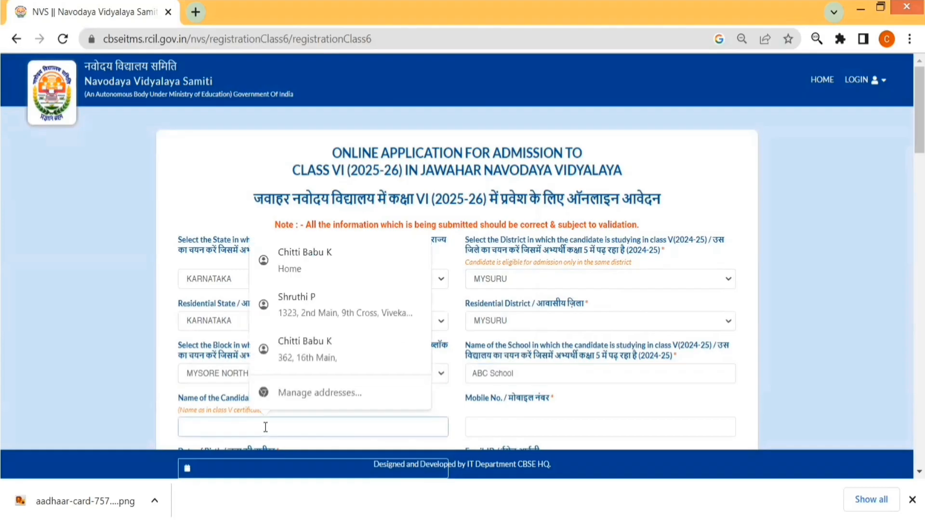
text(JHANA)
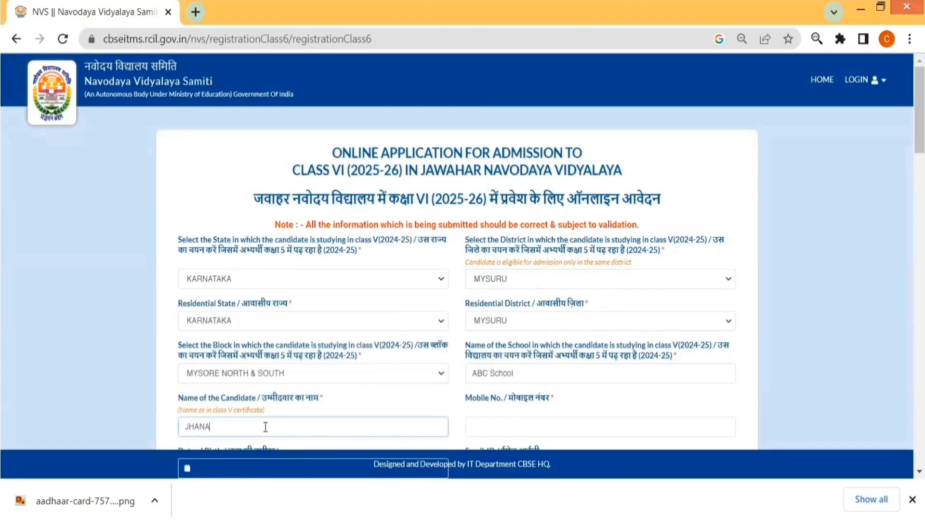
text(VI)
click(536, 430)
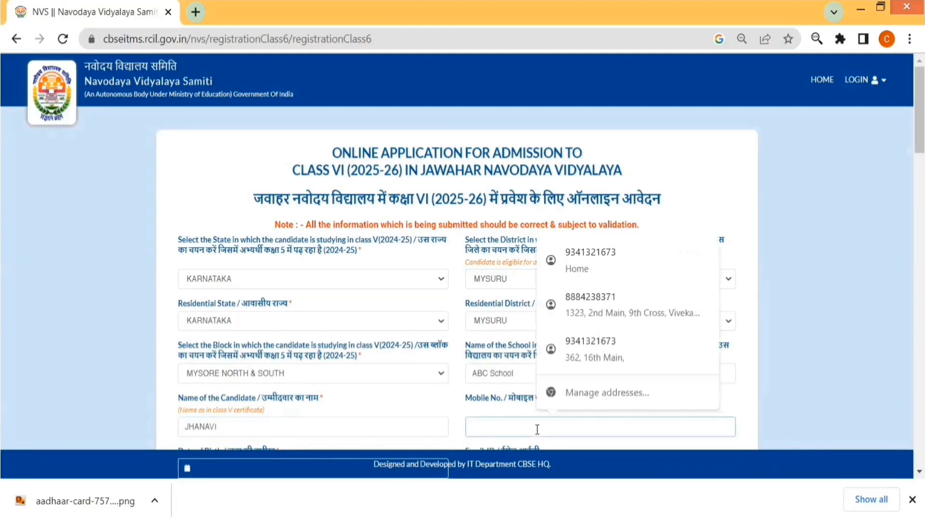
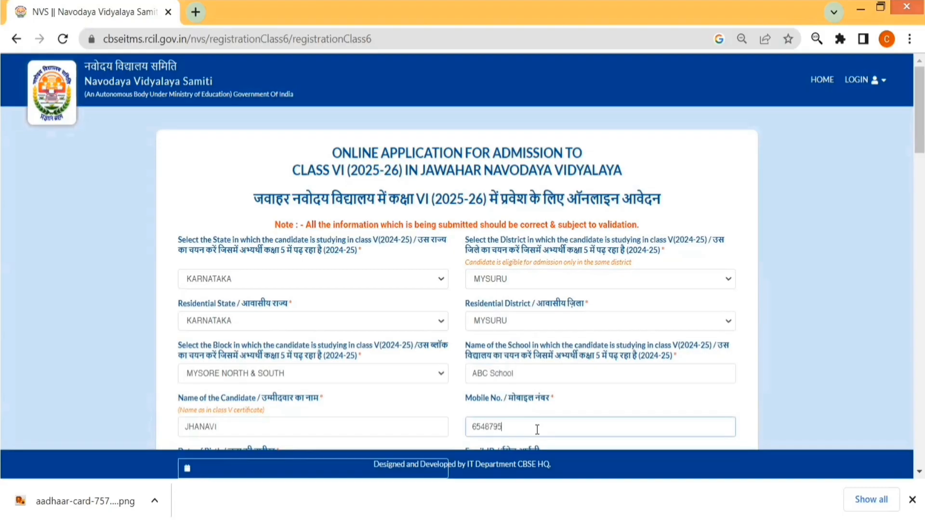
Step: Pick 4 March 2015 in the calendar so the date of birth reads 04-03-2015
scroll(535, 424, down, 7)
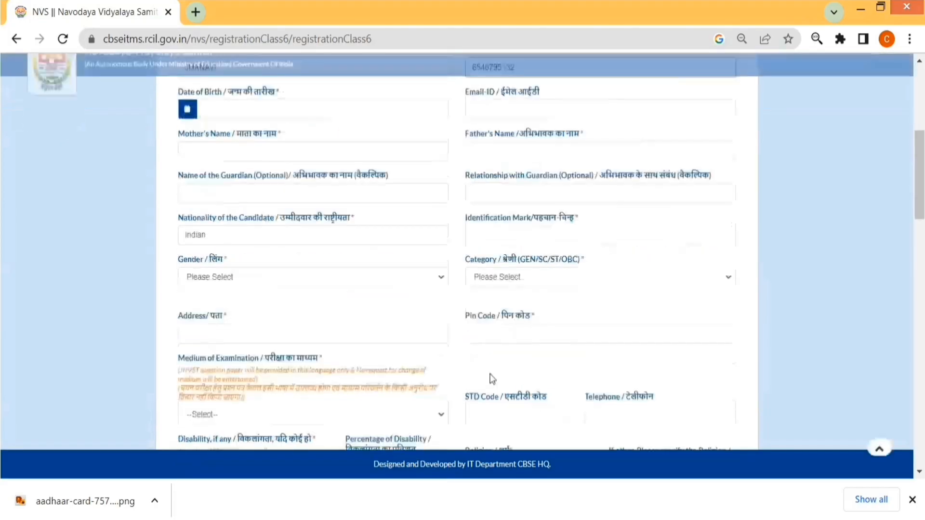
scroll(318, 273, up, 2)
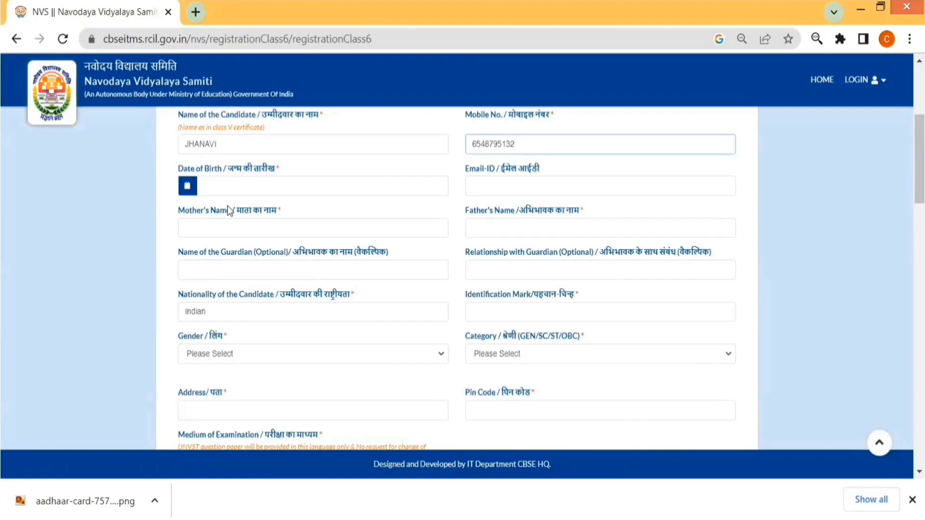
click(211, 191)
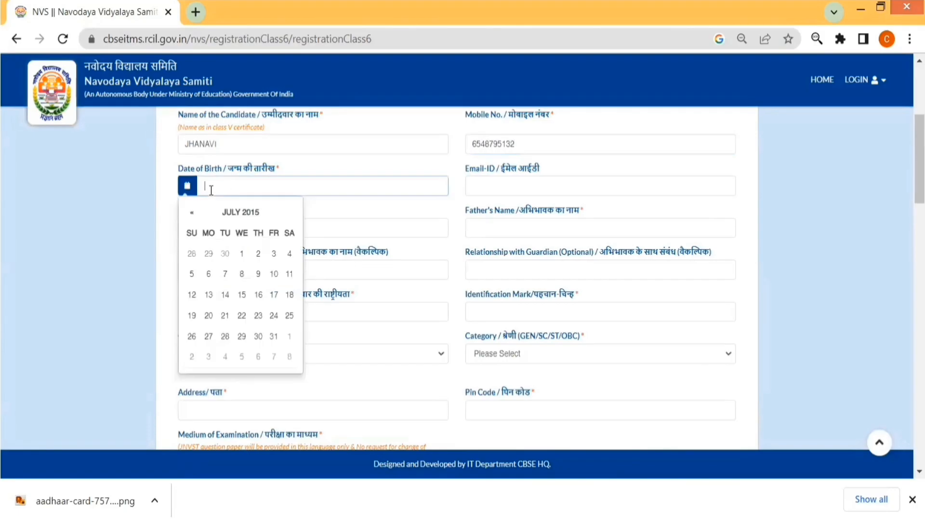
click(192, 215)
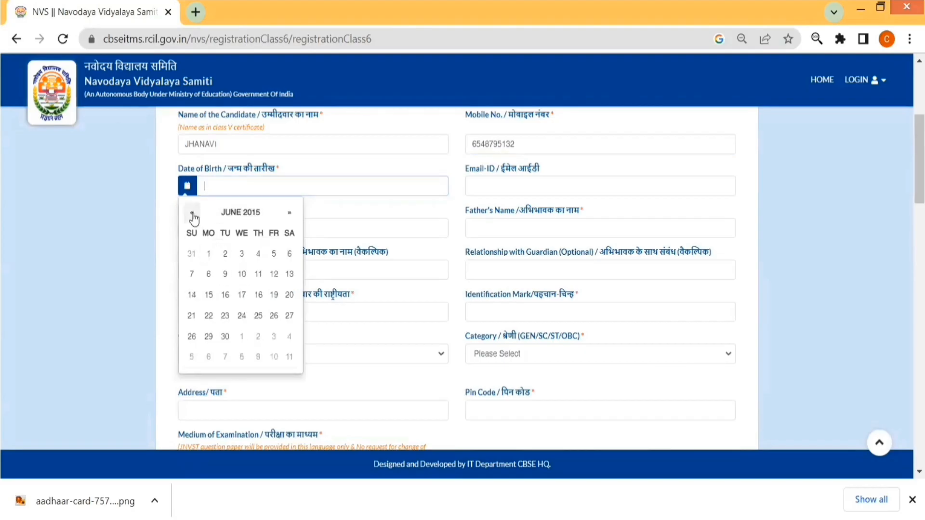
click(289, 217)
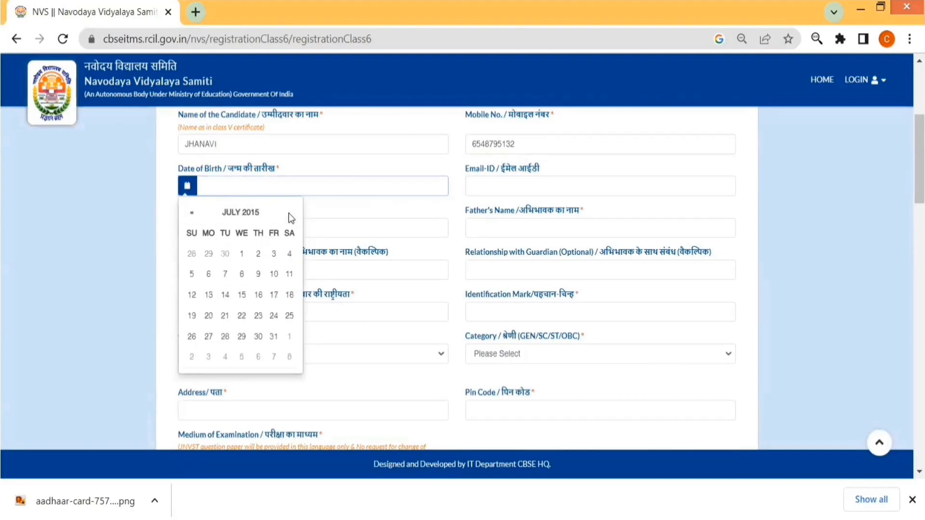
click(198, 218)
click(197, 218)
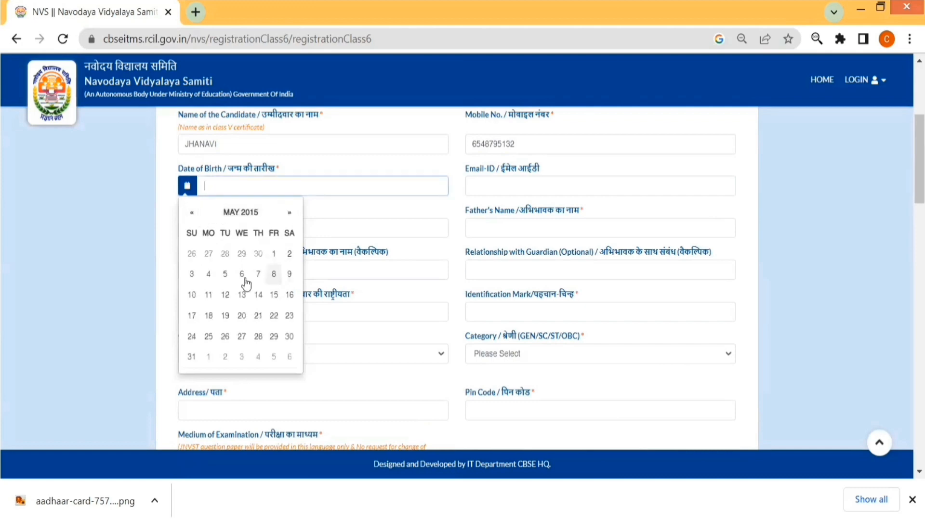
click(191, 215)
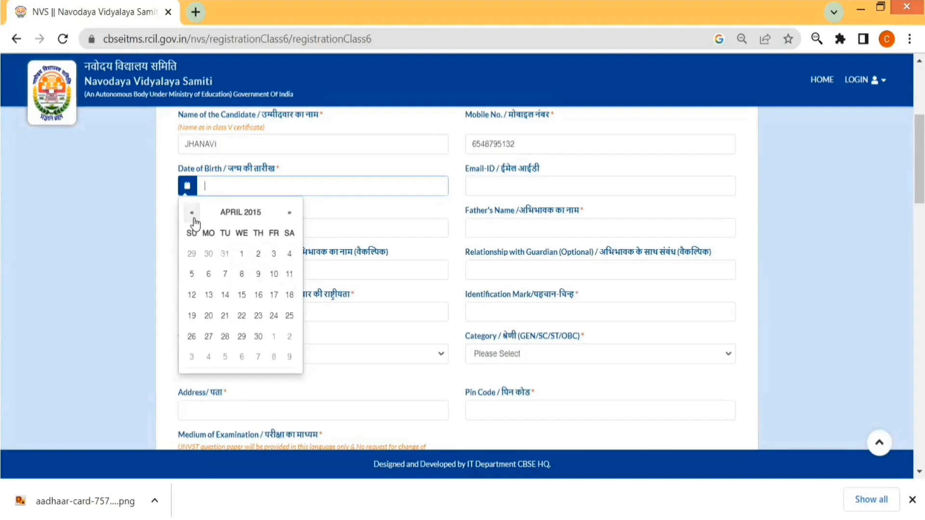
click(195, 220)
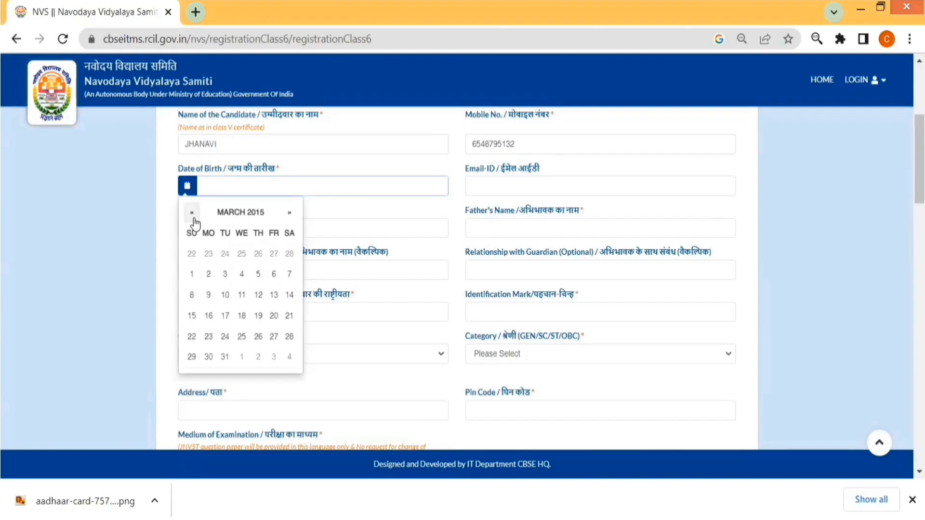
click(241, 274)
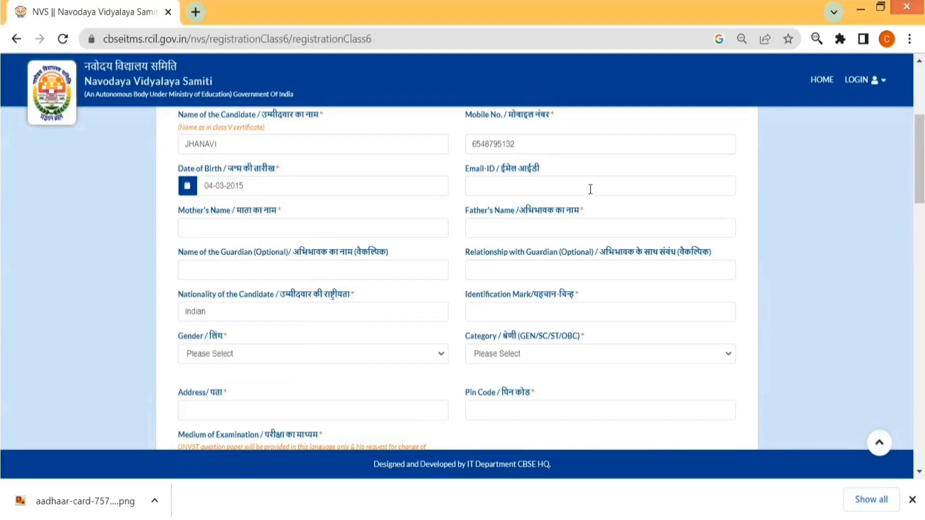
Step: Enter the mother's and father's names
click(387, 232)
text(xx)
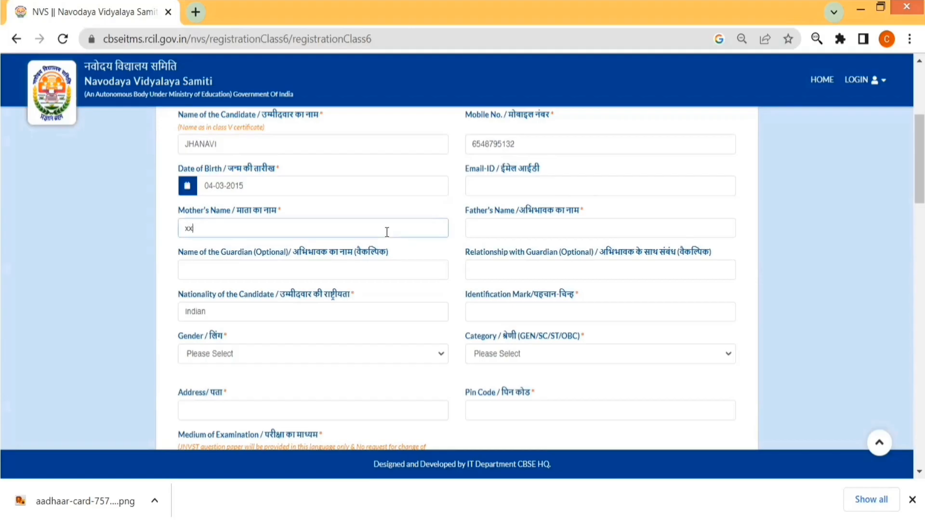
text(xxxx)
click(520, 231)
text(x)
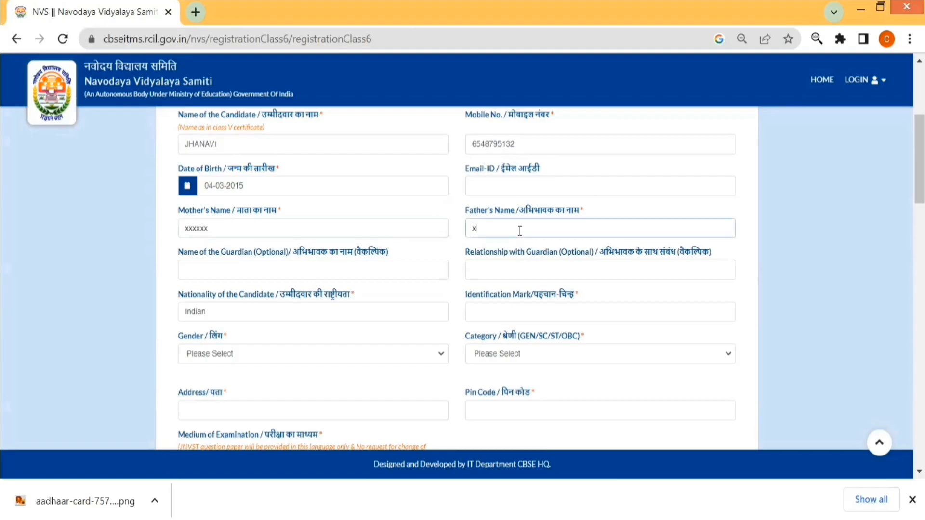
text(xxxx)
click(352, 274)
click(233, 313)
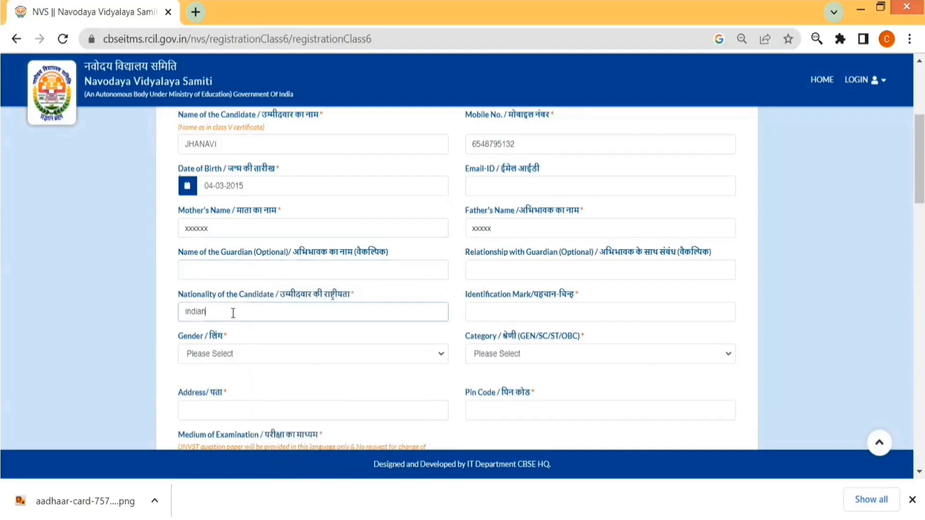
Step: Enter identification mark Left, and set gender to Female and category to OBC
click(514, 313)
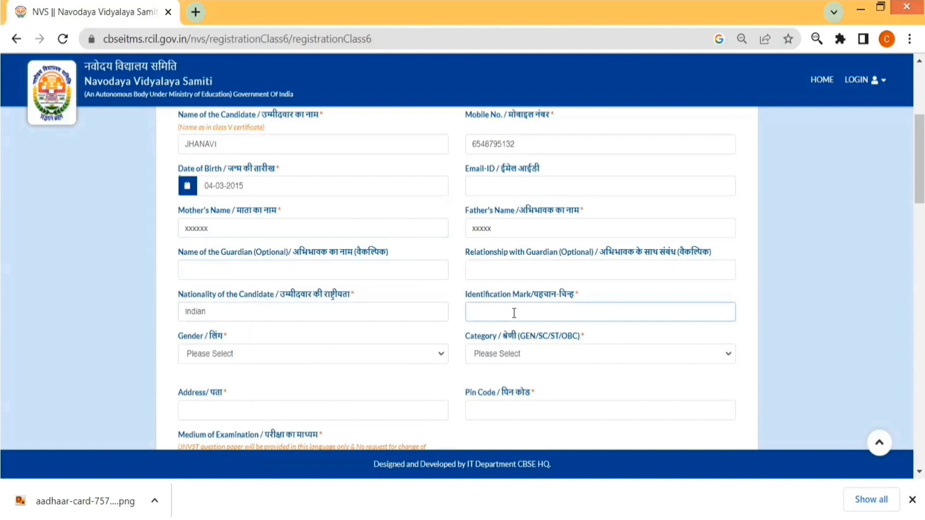
text(Les)
key(BackSpace)
text(ft)
click(390, 358)
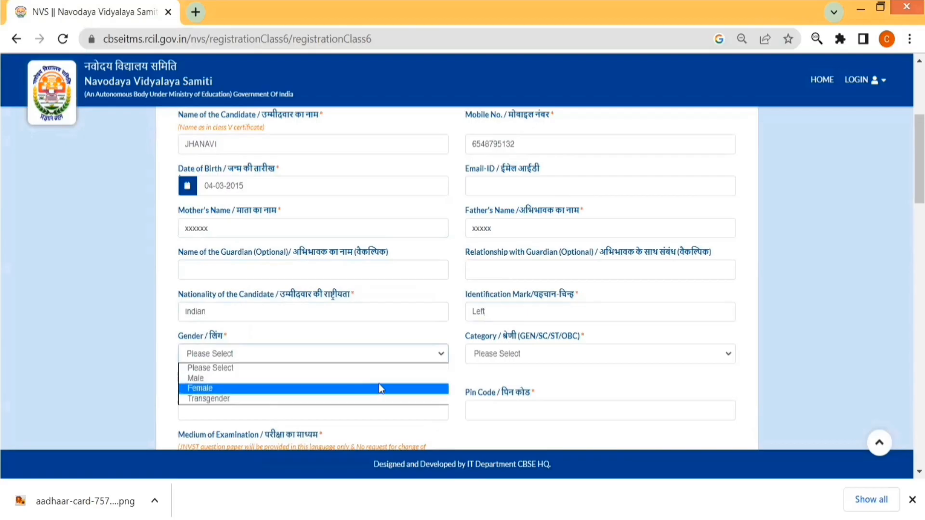
click(378, 388)
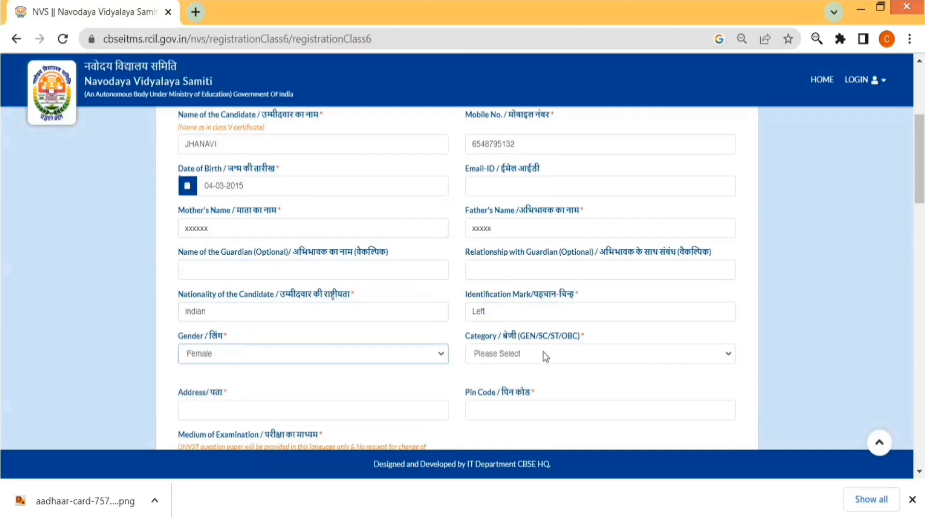
click(542, 353)
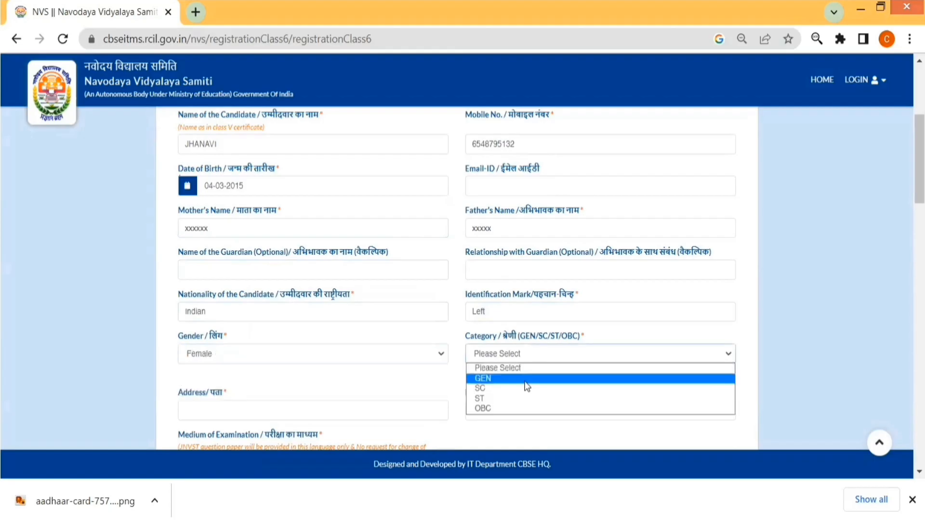
click(517, 407)
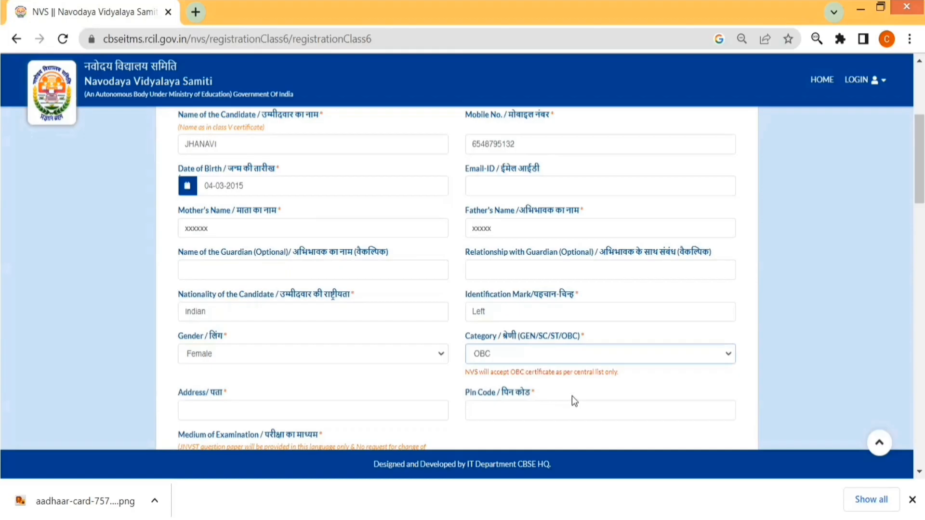
Step: Fill in the address and pin code, and choose ENGLISH as the examination medium
scroll(660, 366, down, 3)
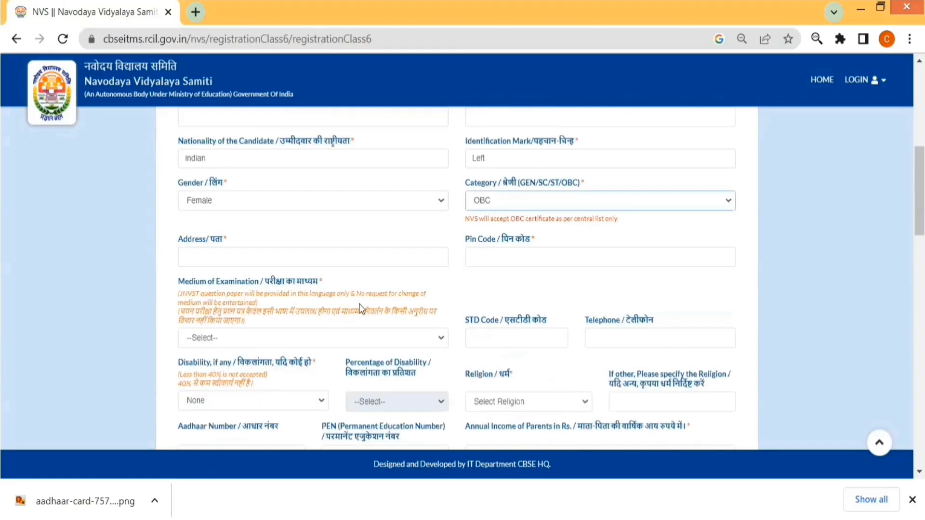
click(275, 259)
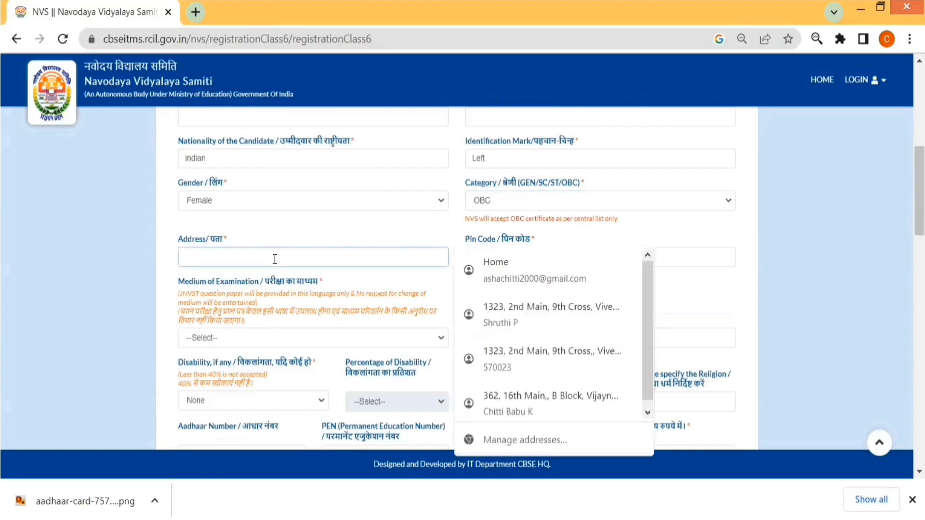
text(xxxxx)
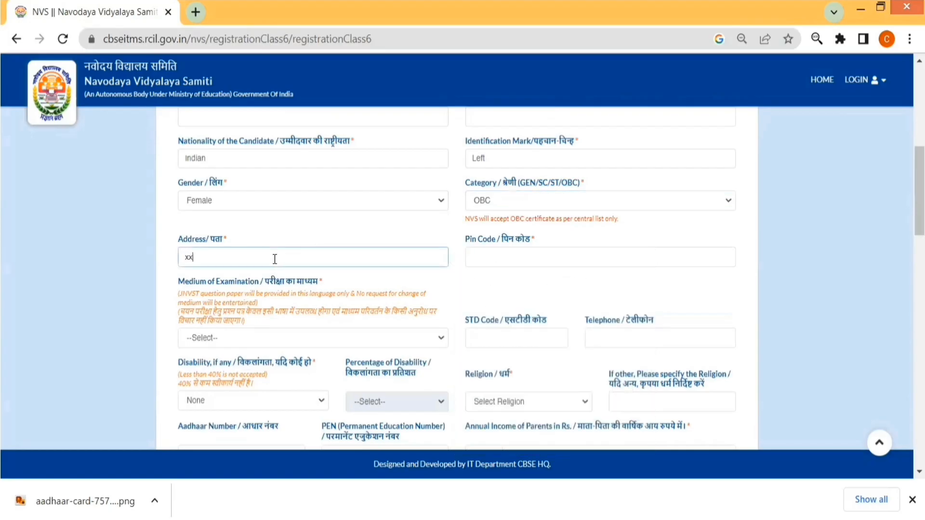
click(476, 259)
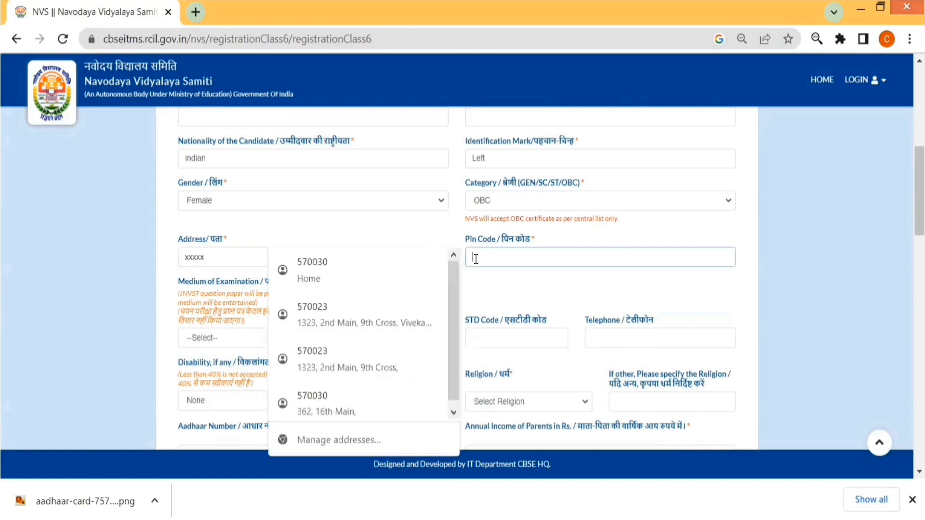
text(570012)
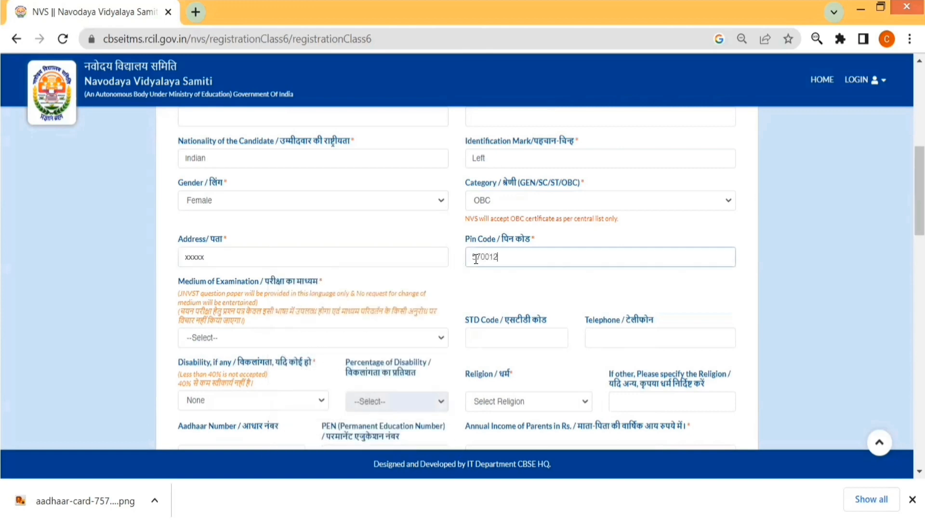
click(388, 344)
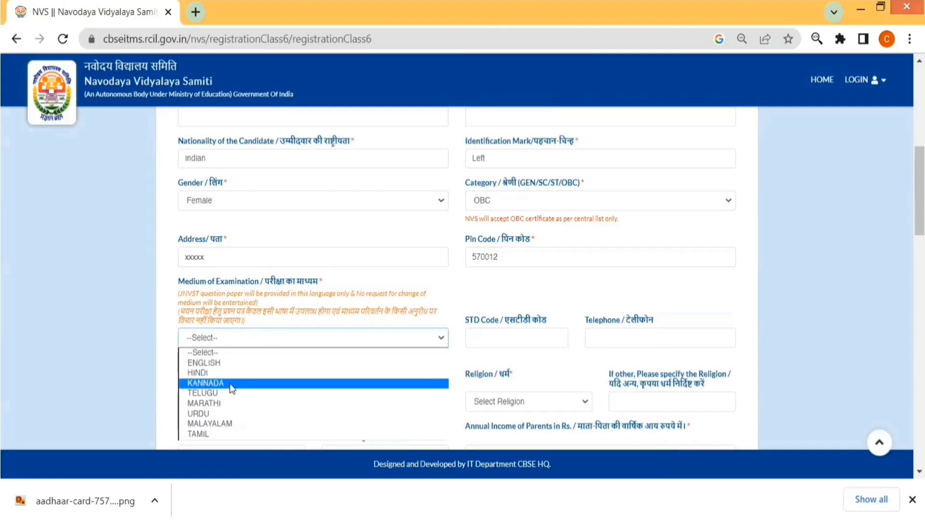
click(234, 362)
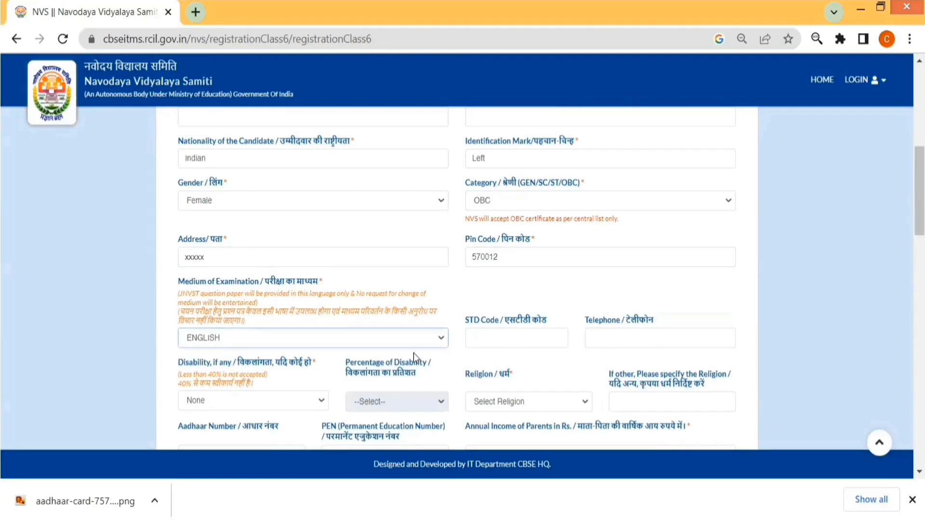
scroll(513, 298, down, 2)
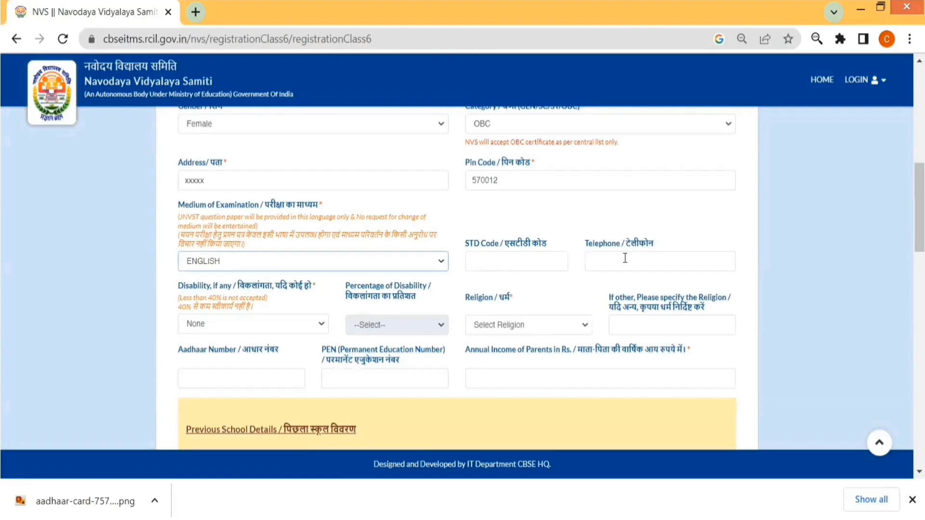
click(535, 256)
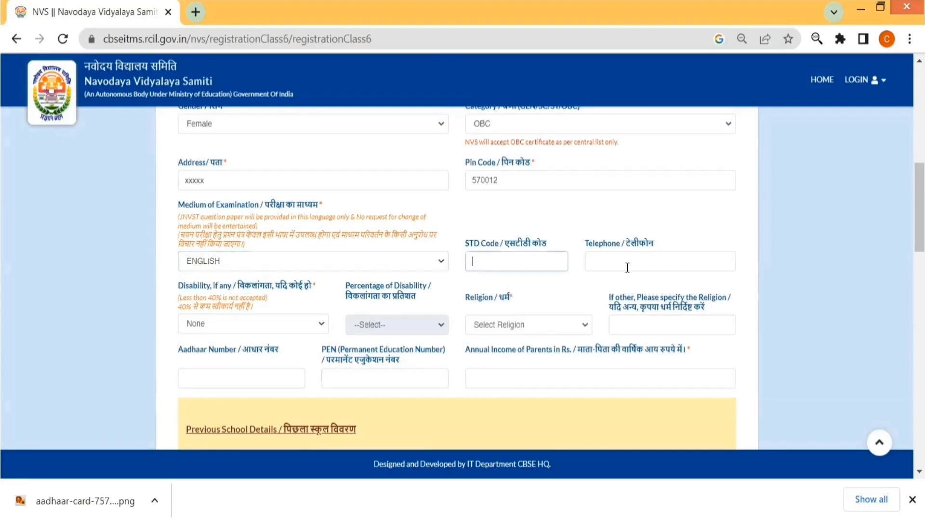
click(586, 269)
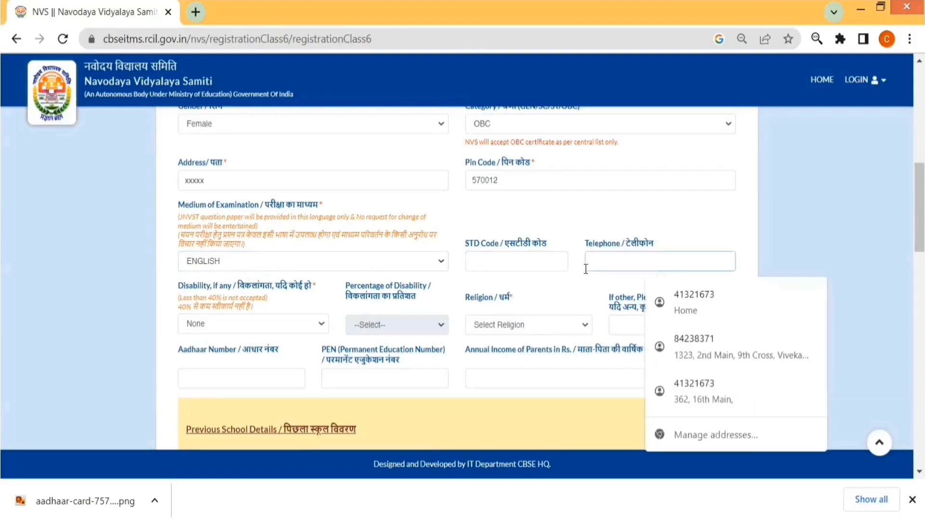
Step: Try the Visual disability option, then set the disability back to None
click(268, 326)
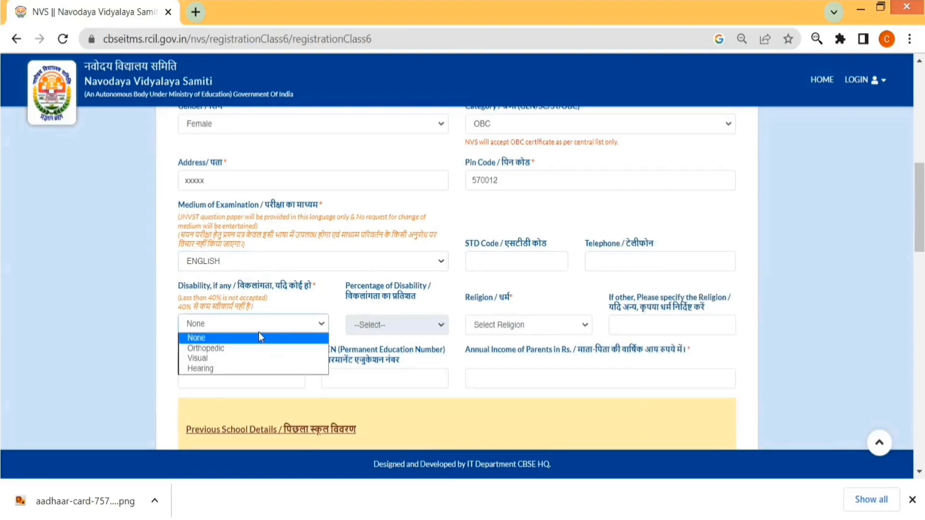
click(234, 359)
click(378, 331)
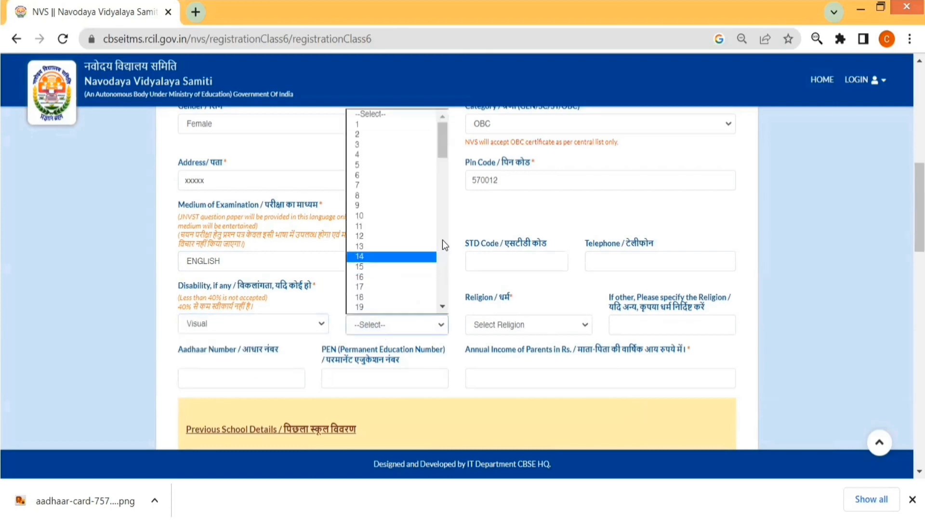
scroll(441, 241, down, 15)
scroll(440, 241, up, 12)
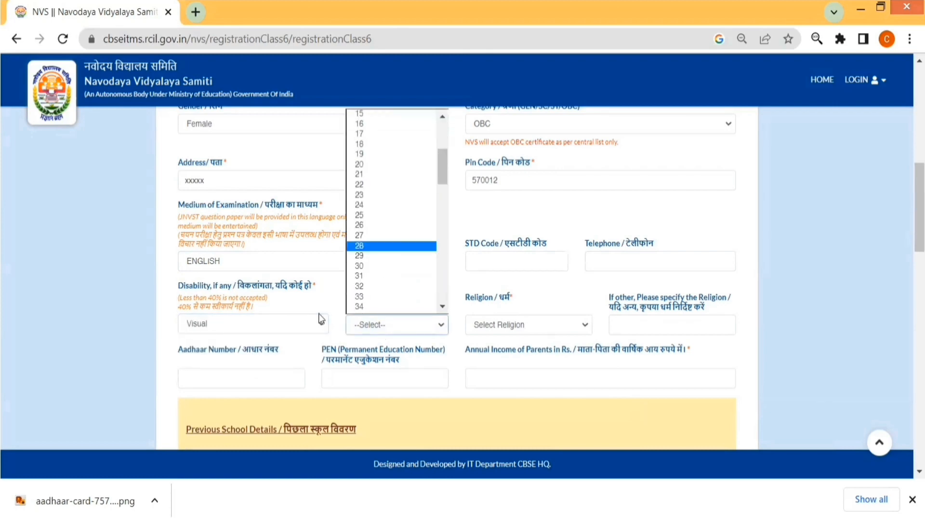
click(266, 332)
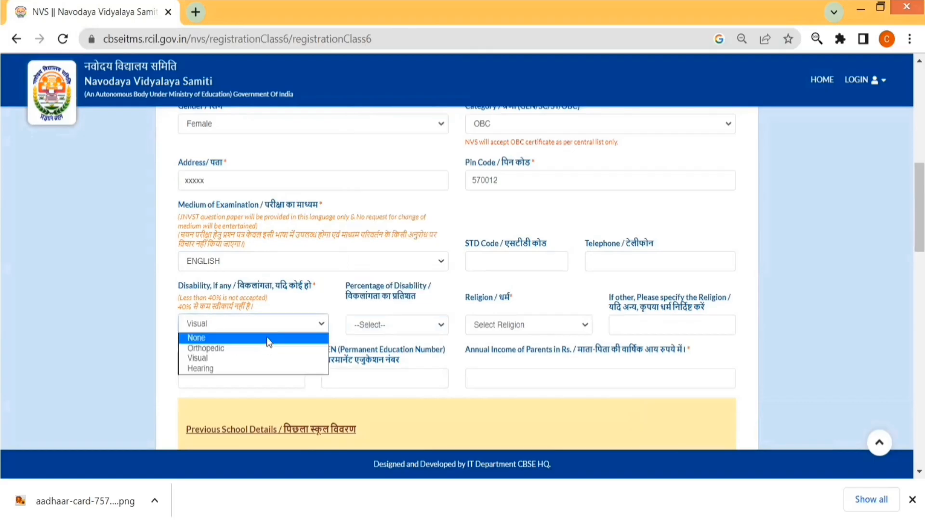
click(266, 337)
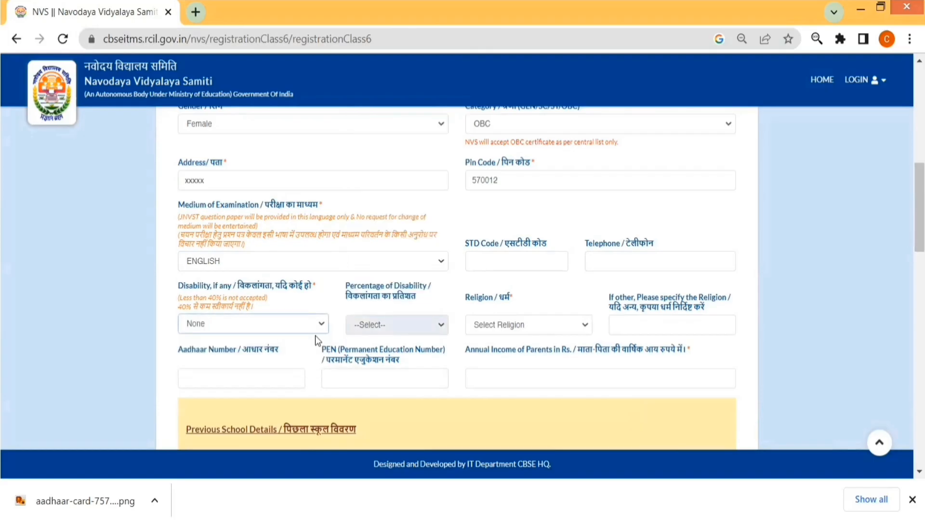
Step: Set the religion to Hinduism after briefly switching it to Islam
click(493, 329)
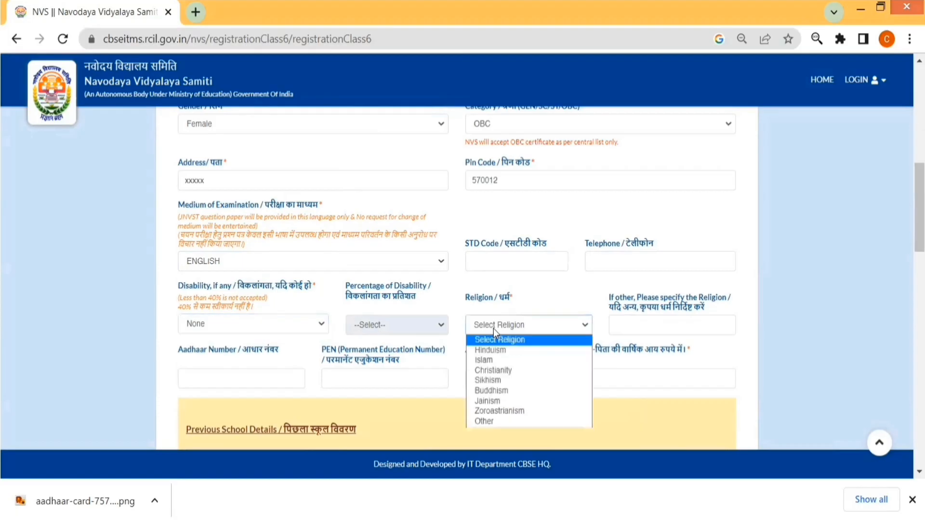
click(498, 354)
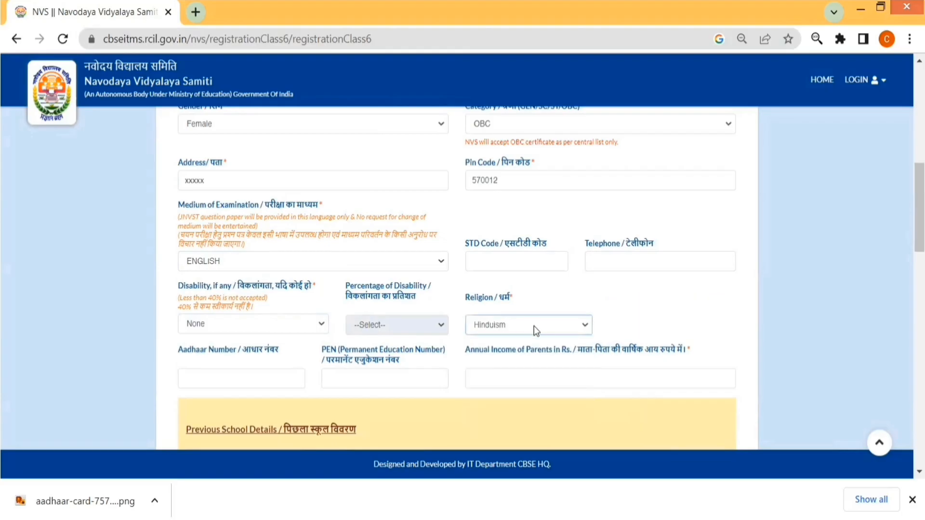
click(505, 330)
click(481, 359)
click(519, 327)
click(507, 352)
Step: Skip the Aadhaar and PEN fields and enter 60000 as the parents' annual income
click(264, 381)
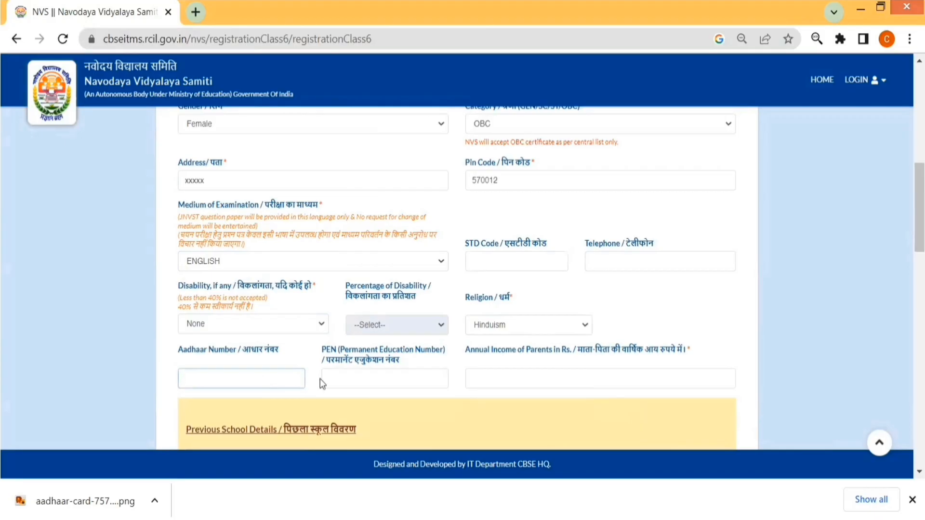
click(353, 383)
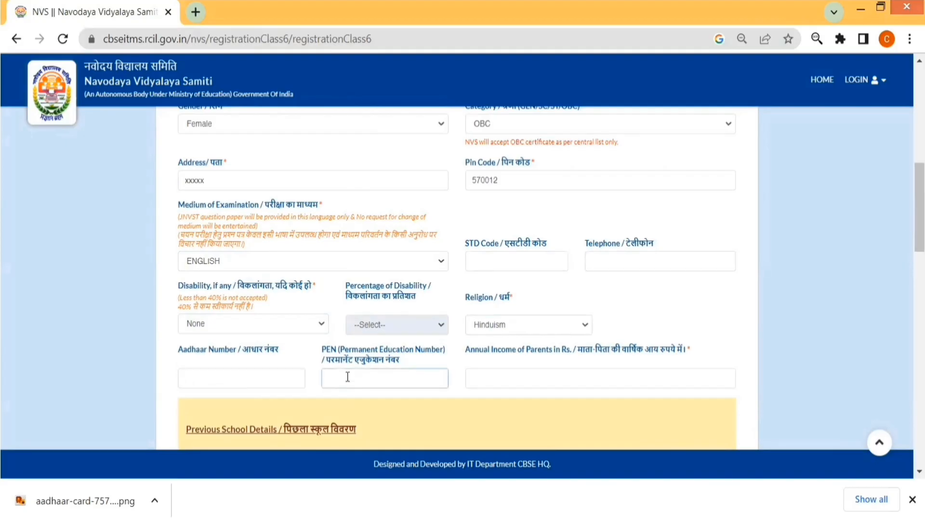
click(496, 370)
text(60000)
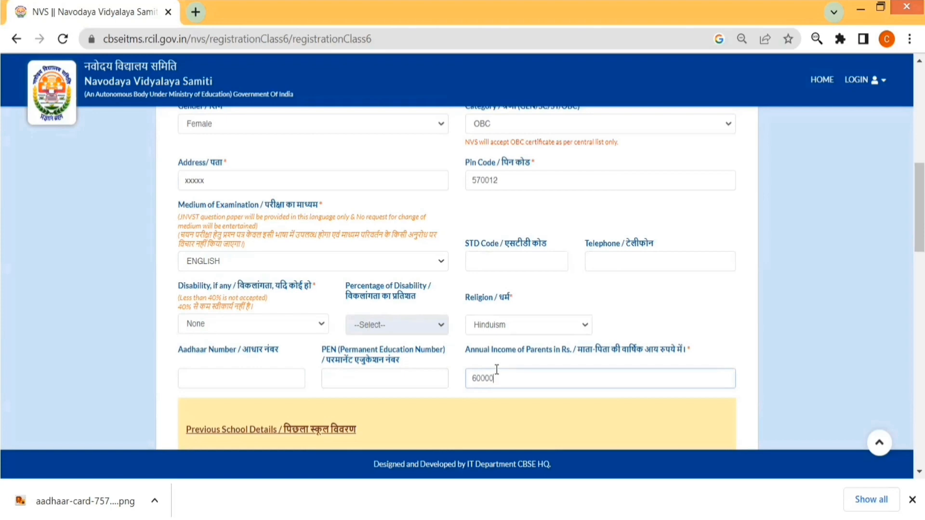
scroll(506, 381, down, 3)
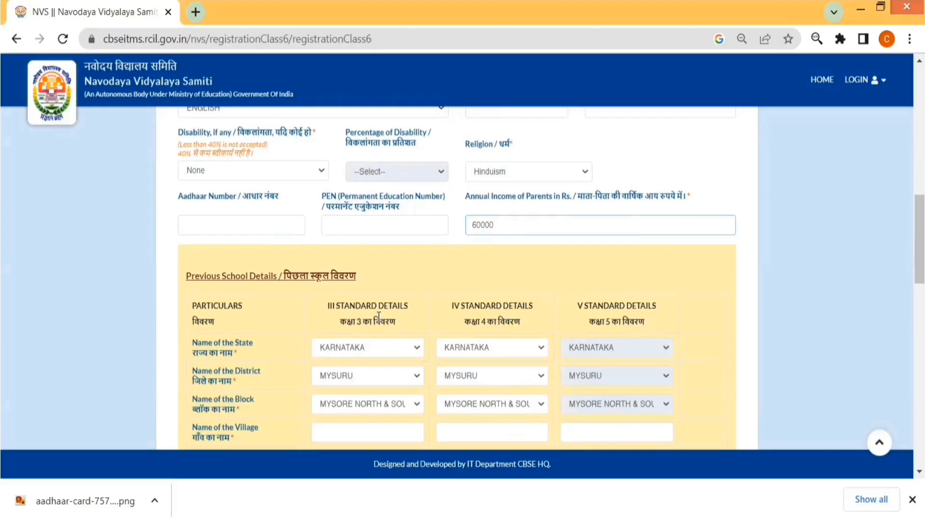
scroll(379, 317, down, 2)
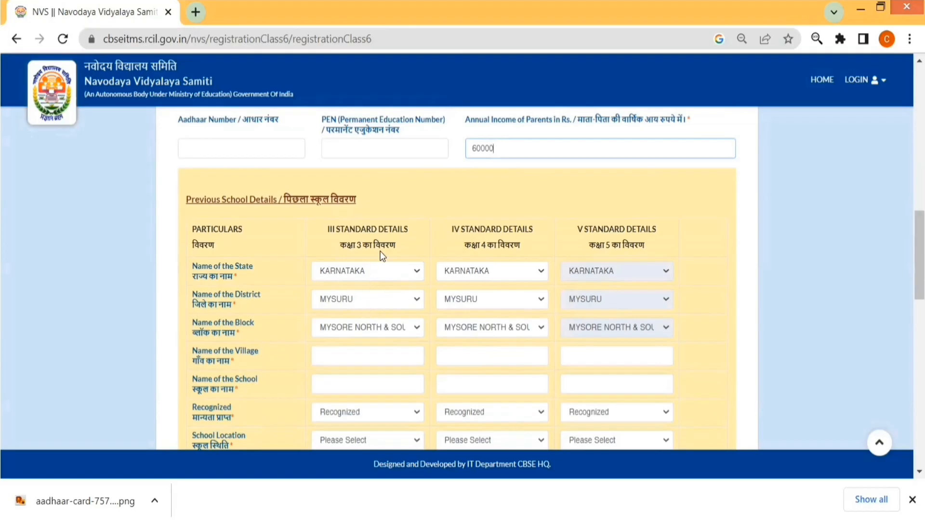
click(358, 357)
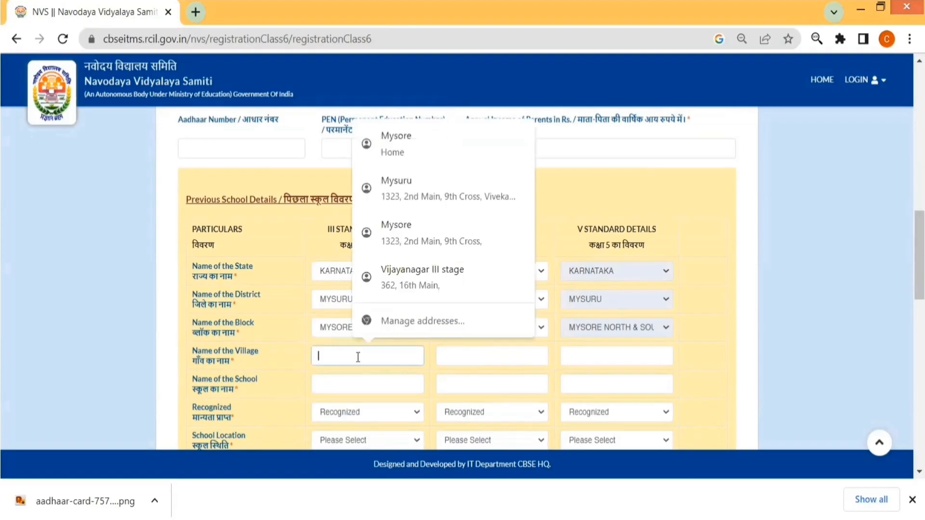
click(354, 382)
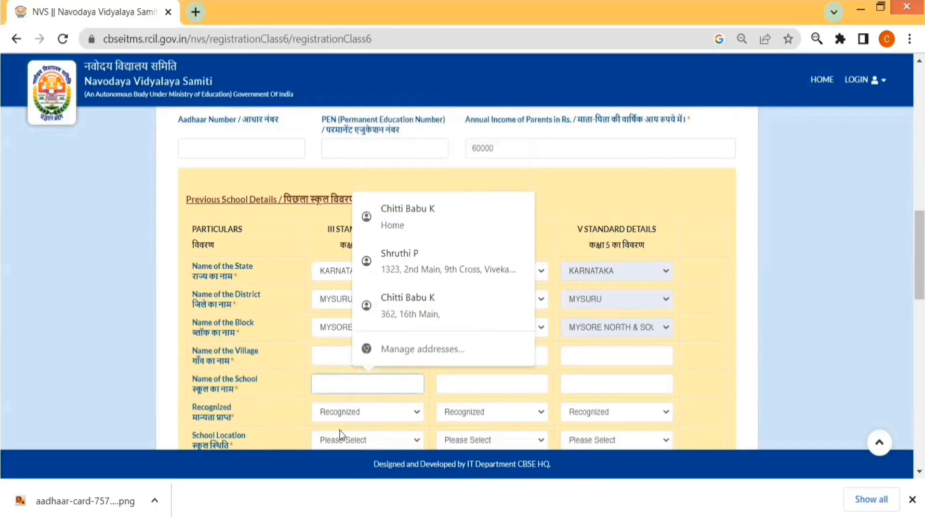
scroll(340, 436, down, 3)
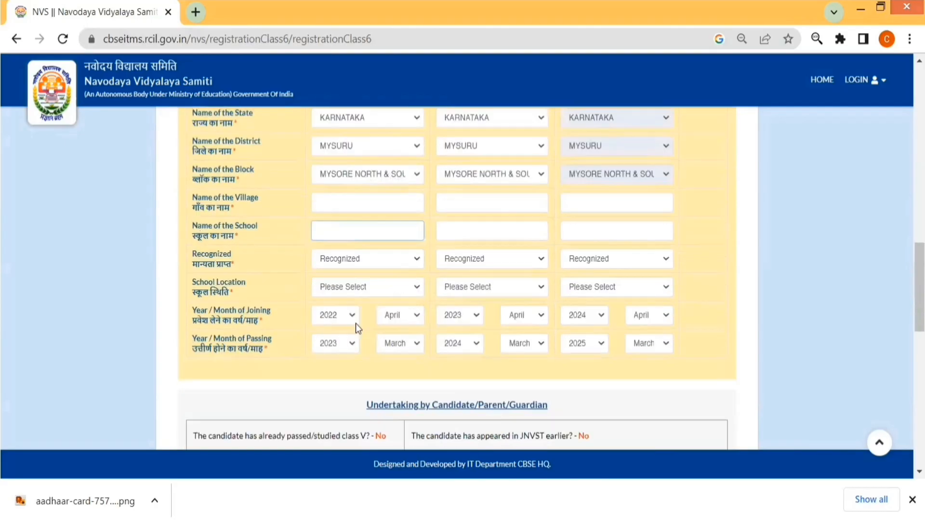
click(351, 259)
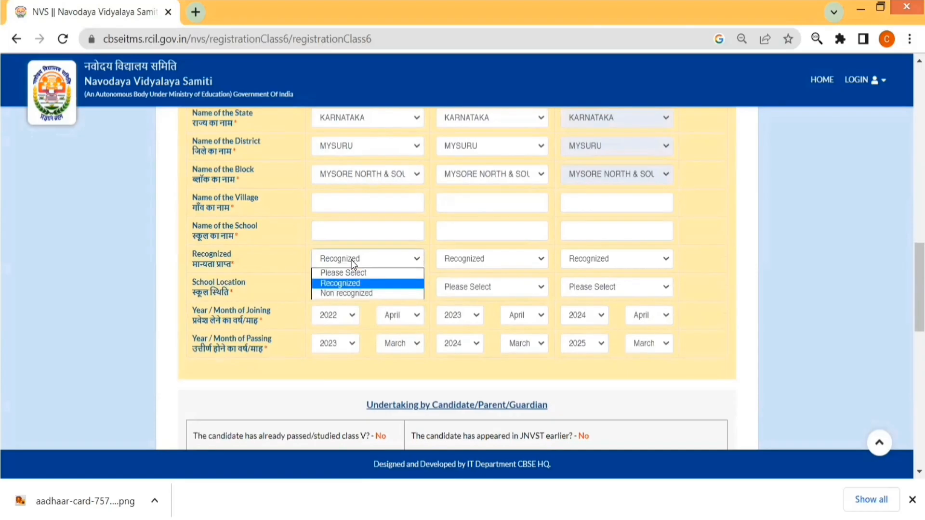
click(351, 259)
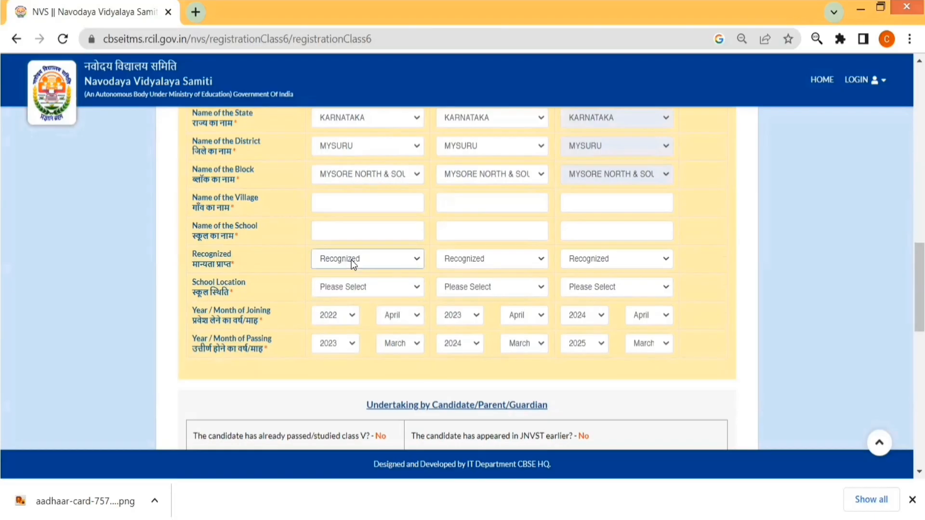
click(353, 289)
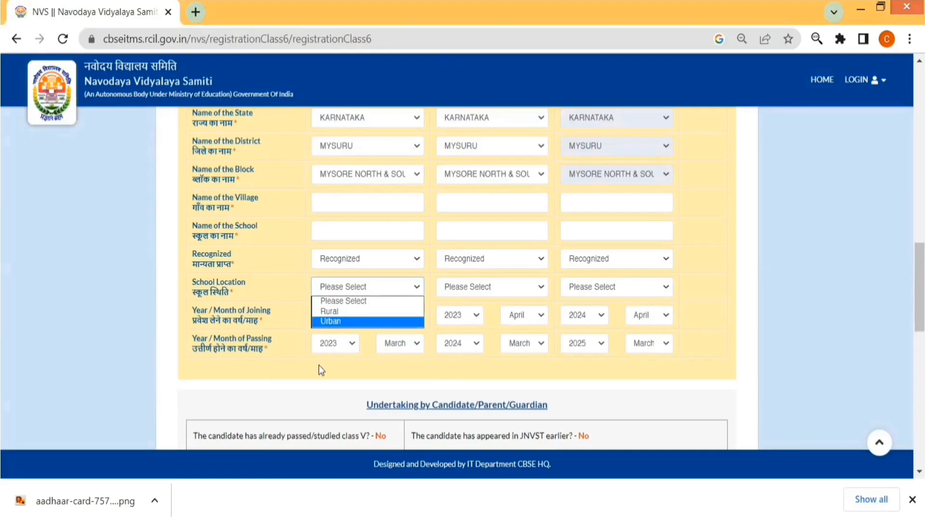
click(328, 332)
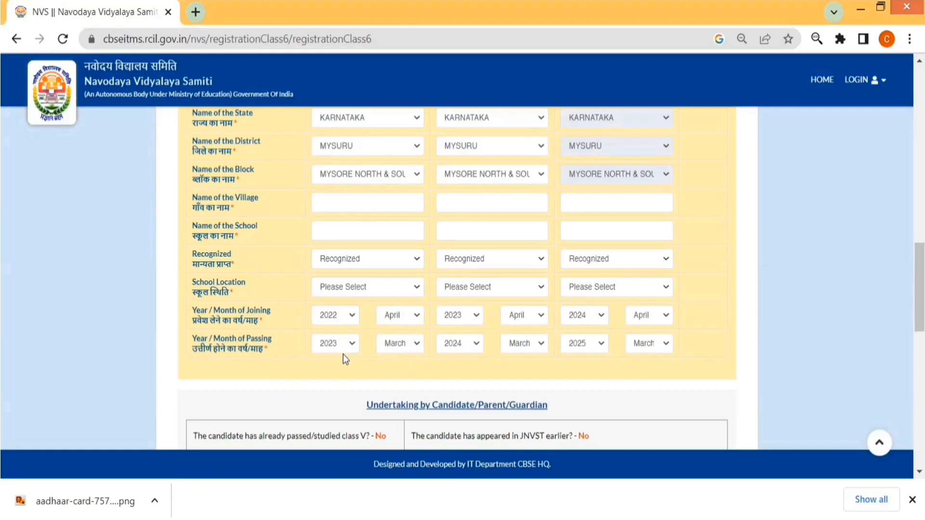
scroll(380, 346, down, 2)
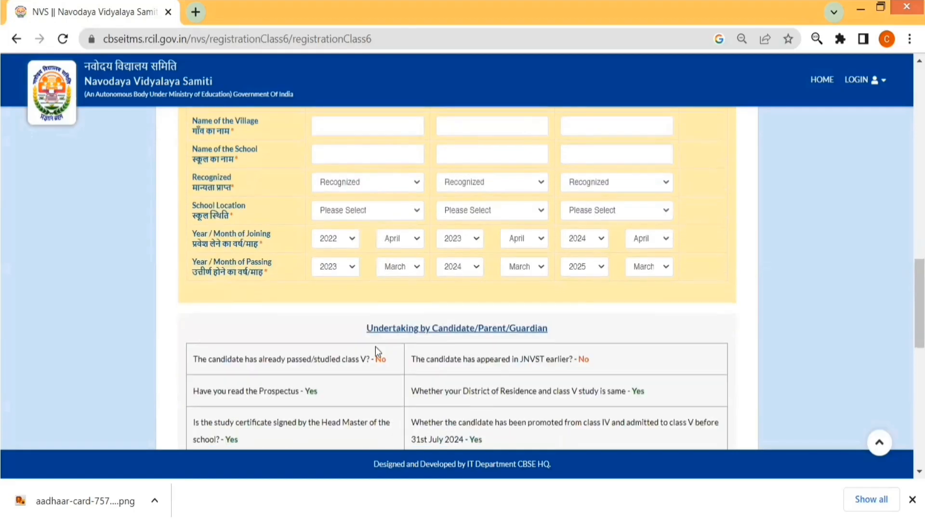
scroll(378, 332, up, 5)
scroll(482, 296, down, 2)
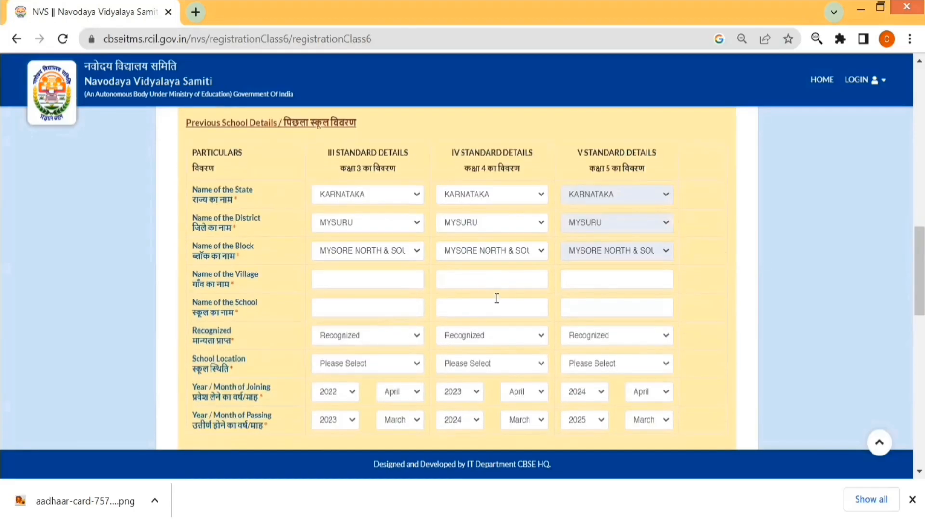
scroll(606, 308, down, 6)
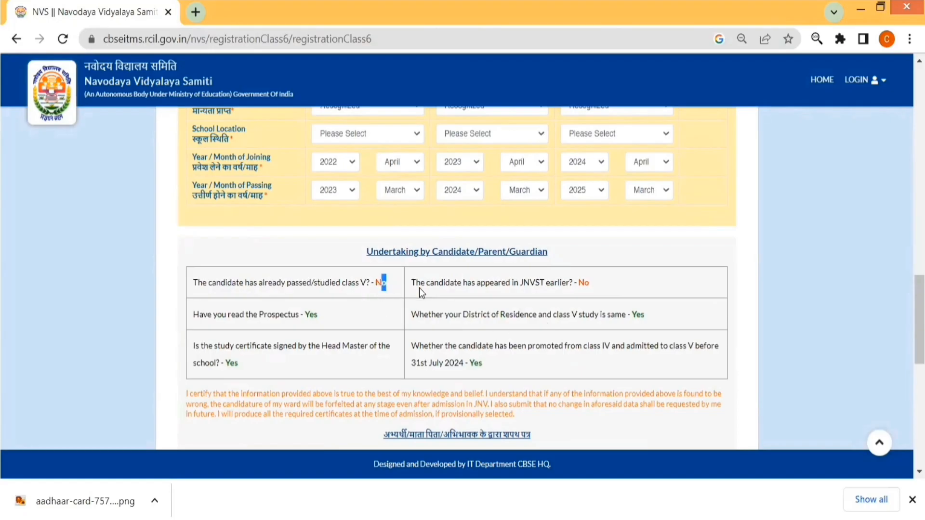
drag(582, 283, 577, 283)
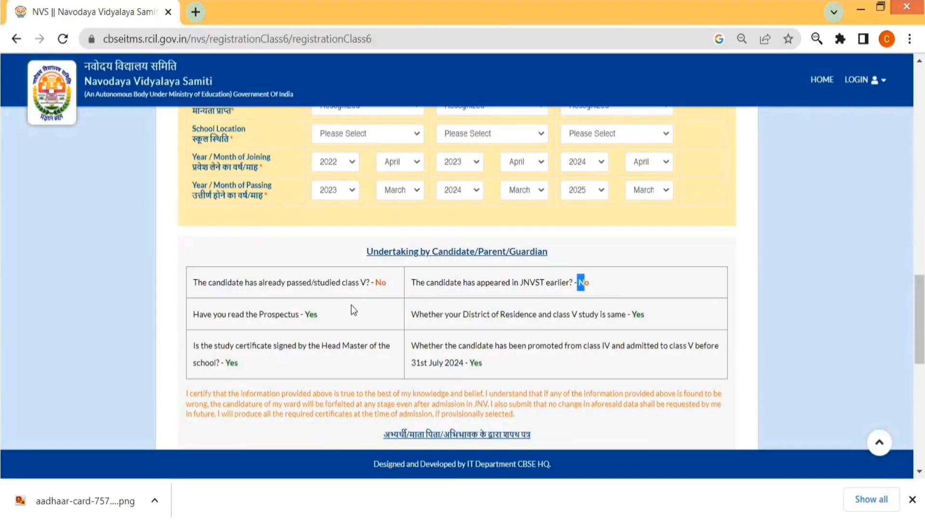
double_click(308, 314)
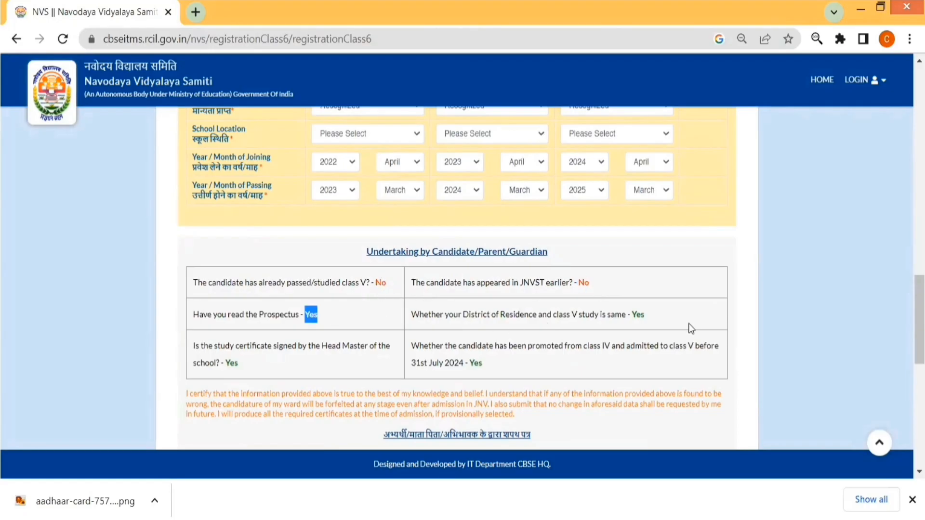
double_click(637, 314)
double_click(231, 362)
click(495, 363)
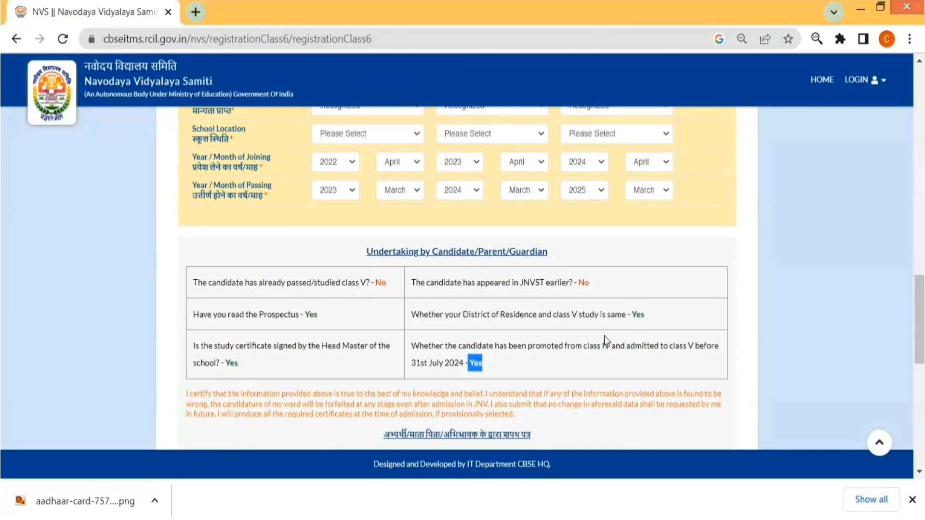
scroll(604, 336, down, 5)
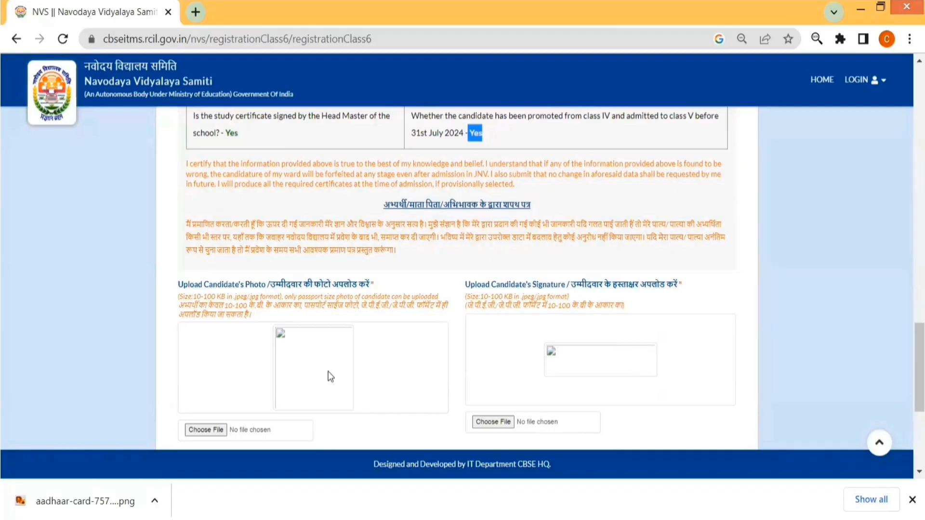
click(203, 430)
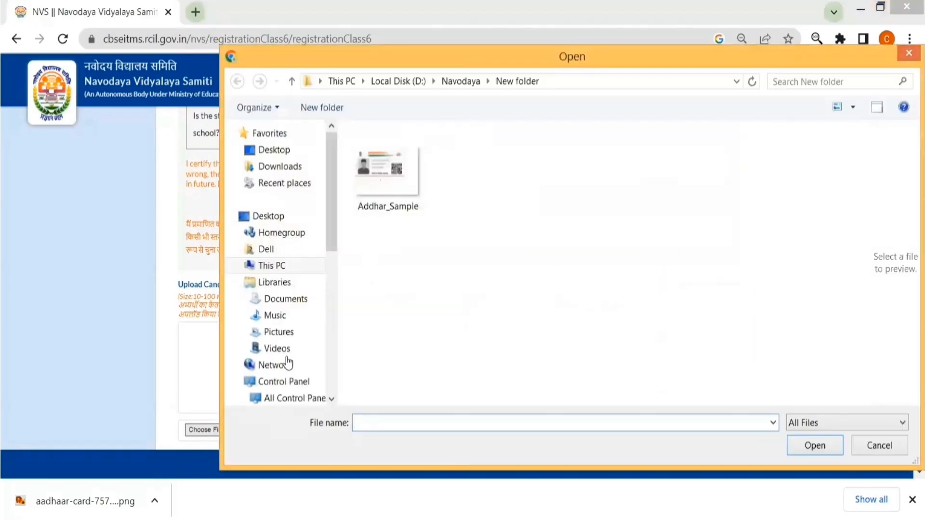
click(881, 446)
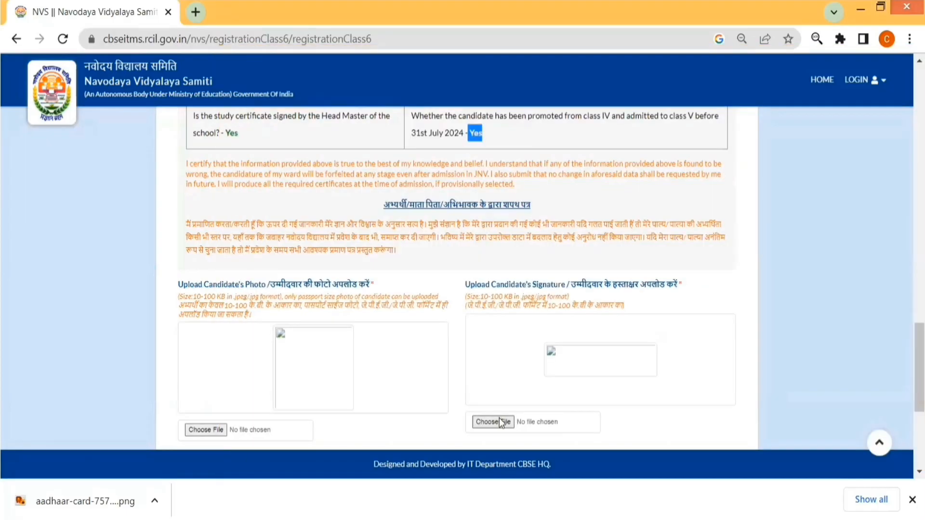
click(501, 423)
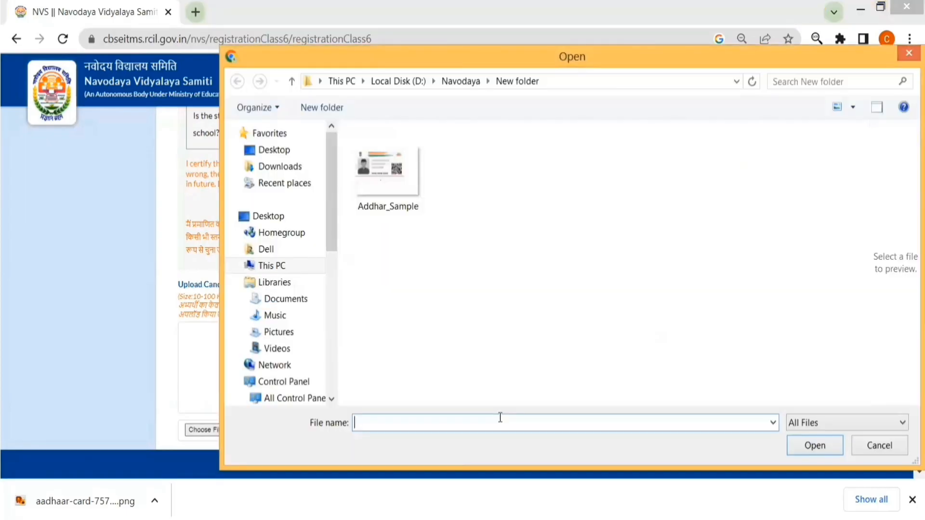
click(892, 445)
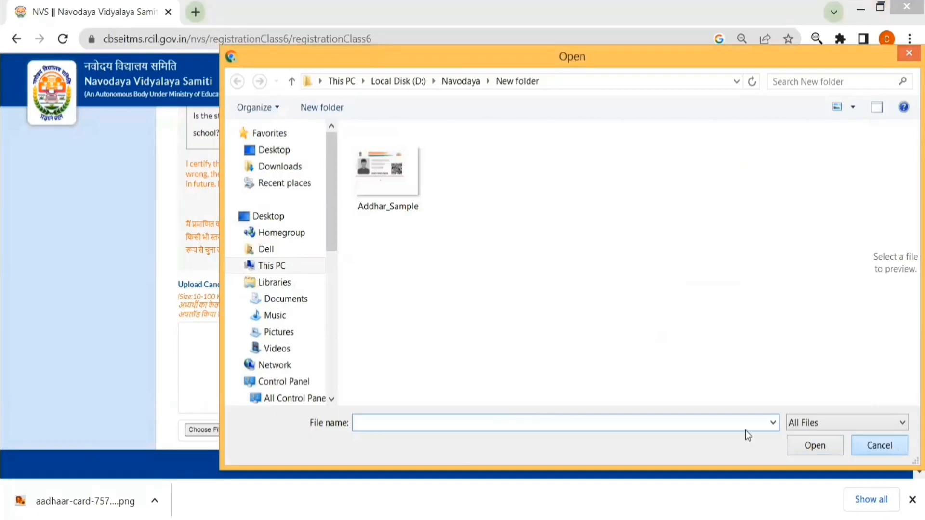
scroll(645, 364, down, 3)
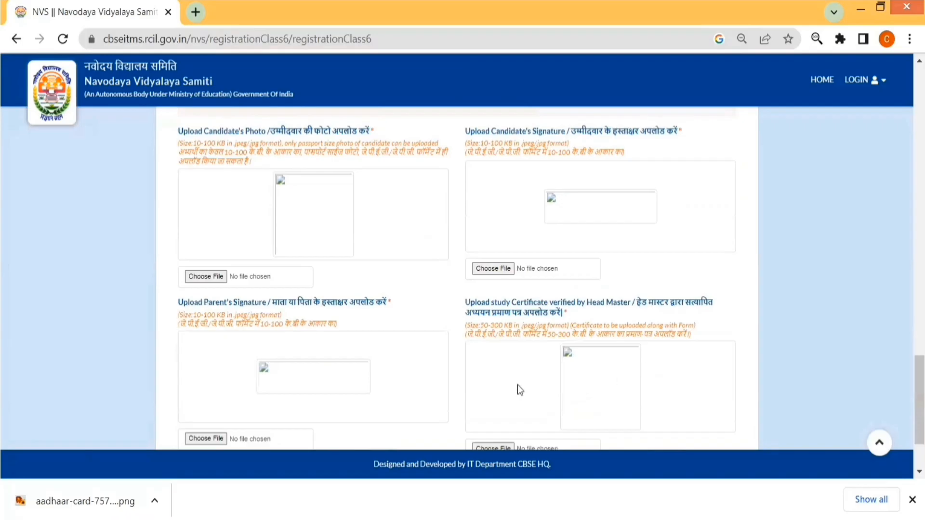
scroll(517, 384, down, 2)
click(194, 362)
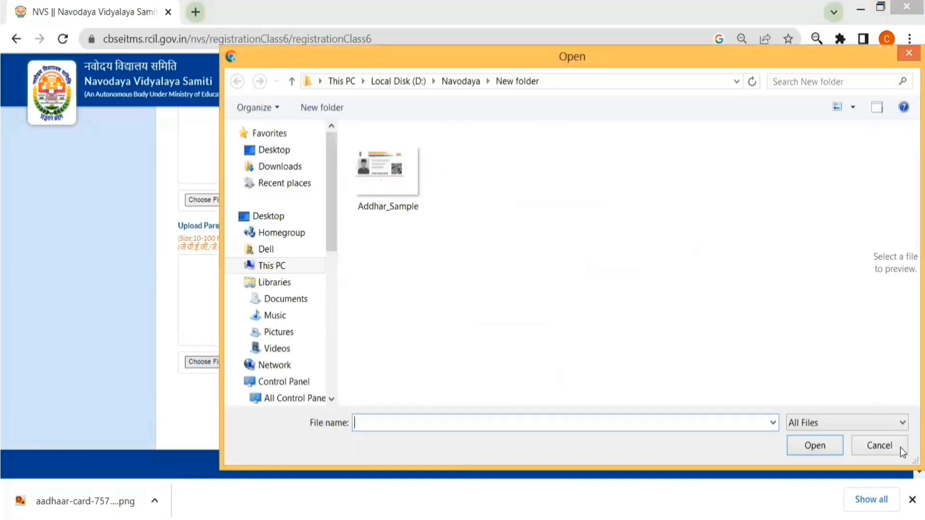
click(900, 447)
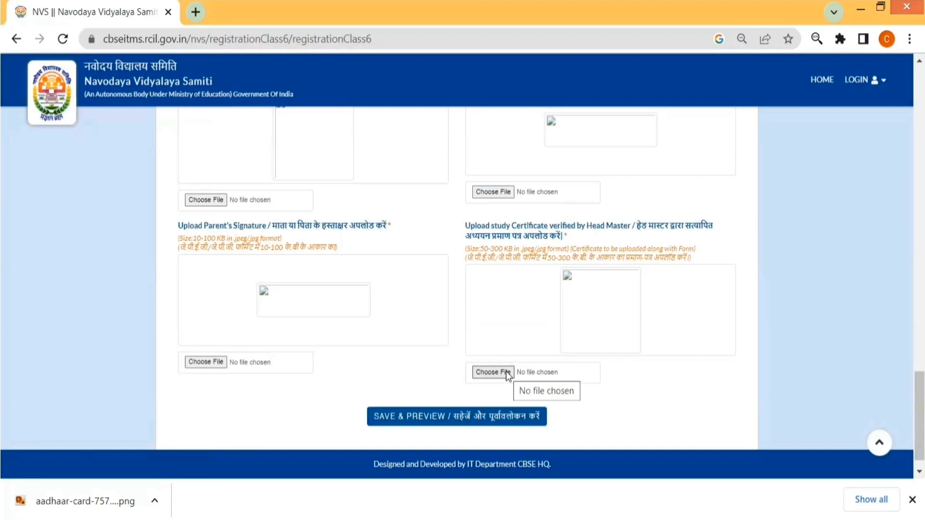
click(508, 373)
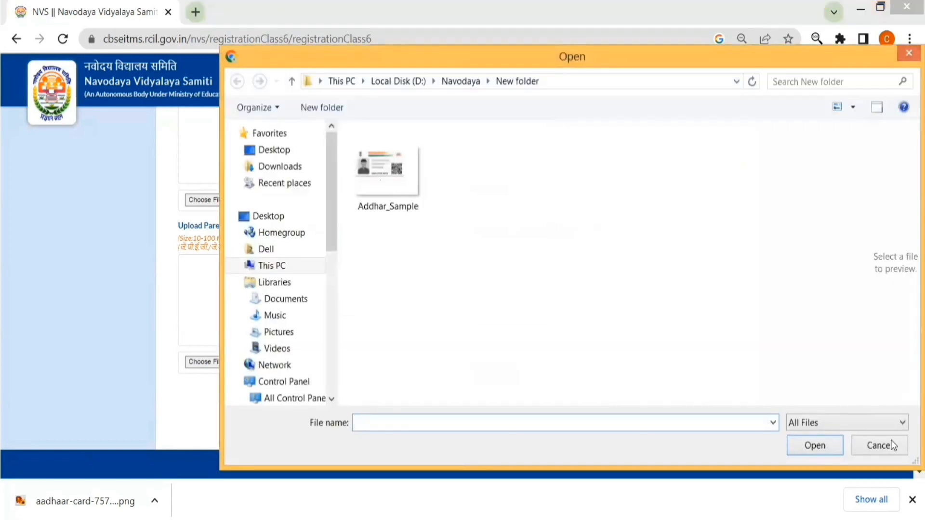
click(867, 446)
scroll(544, 299, down, 1)
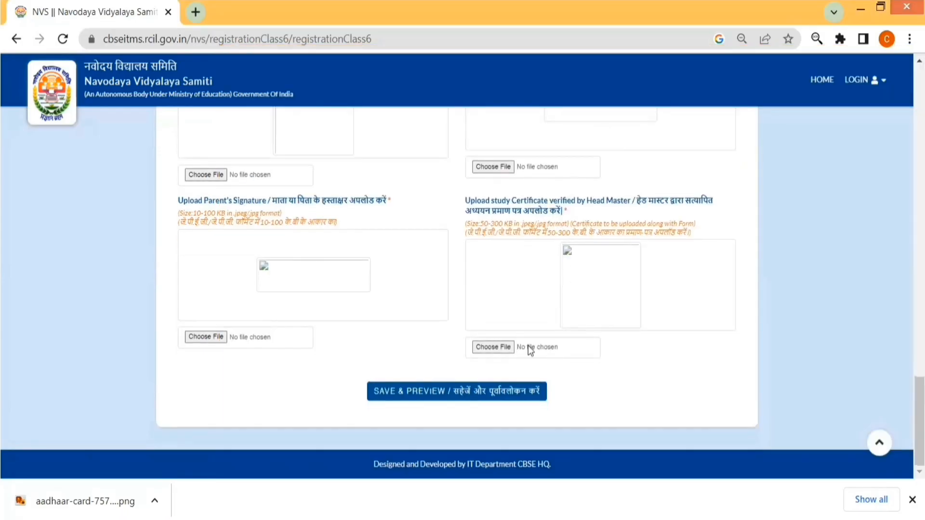